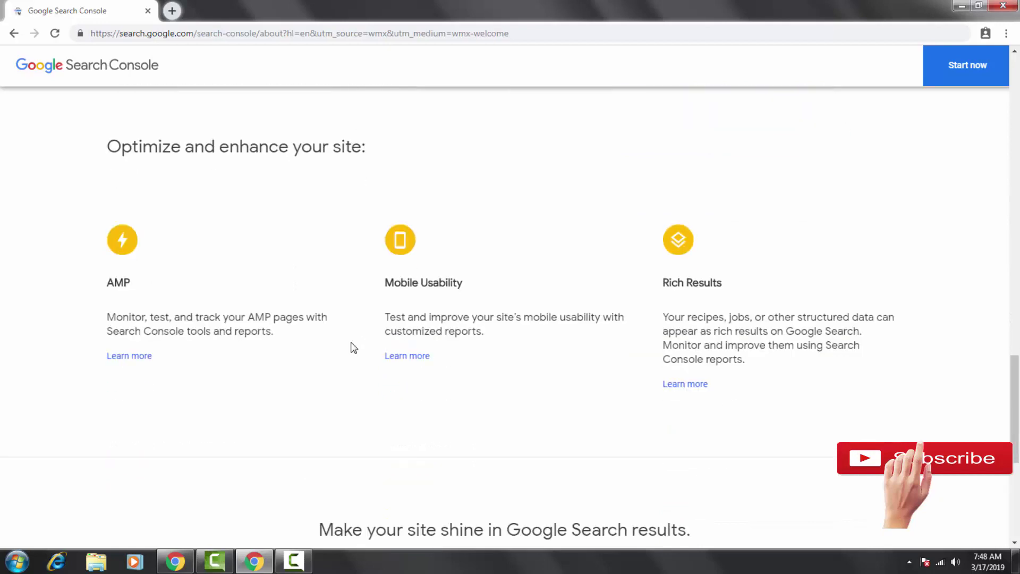
# Read the Mobile Usability description and the remaining sections of the Search Console about page down to its footer.
pyautogui.moveTo(468, 281); pyautogui.dragTo(386, 283)
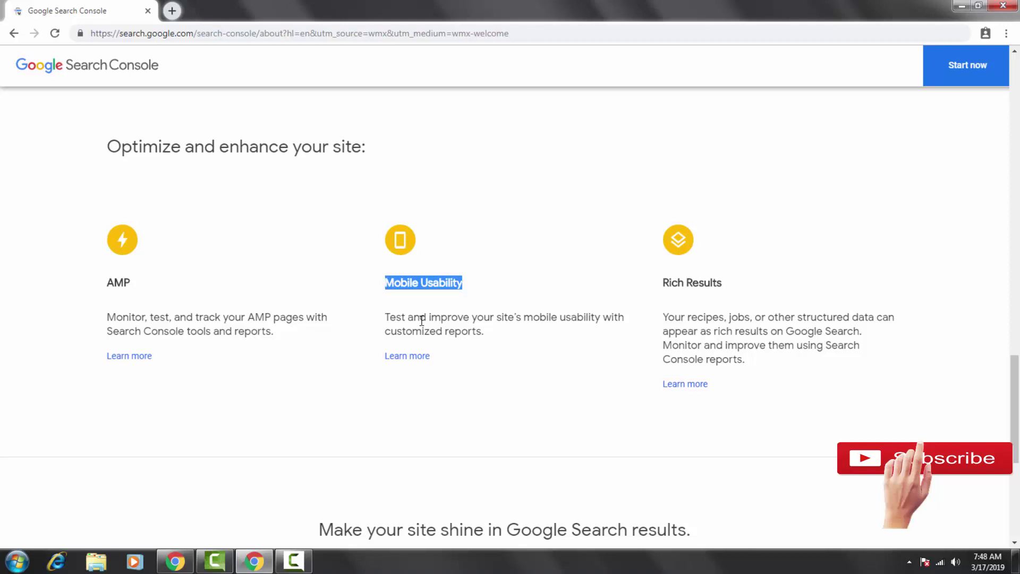
pyautogui.click(461, 281)
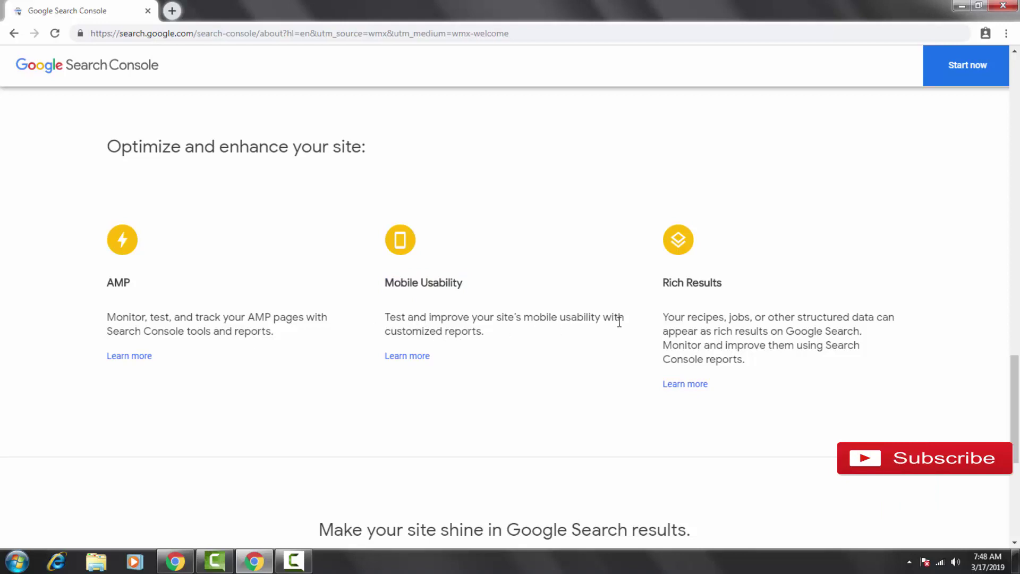
pyautogui.moveTo(481, 331); pyautogui.dragTo(389, 274)
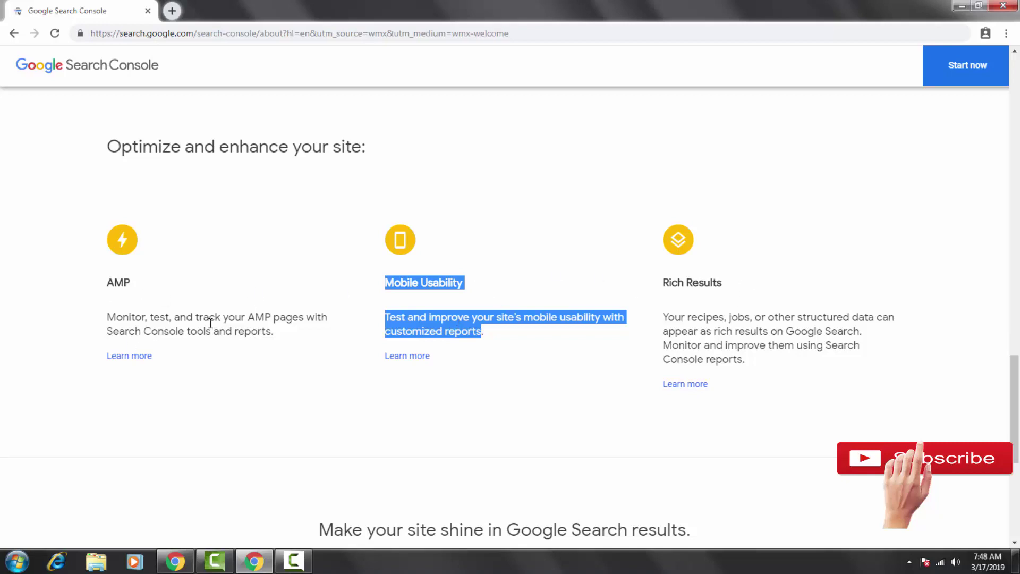
pyautogui.scroll(-5, 399, 331)
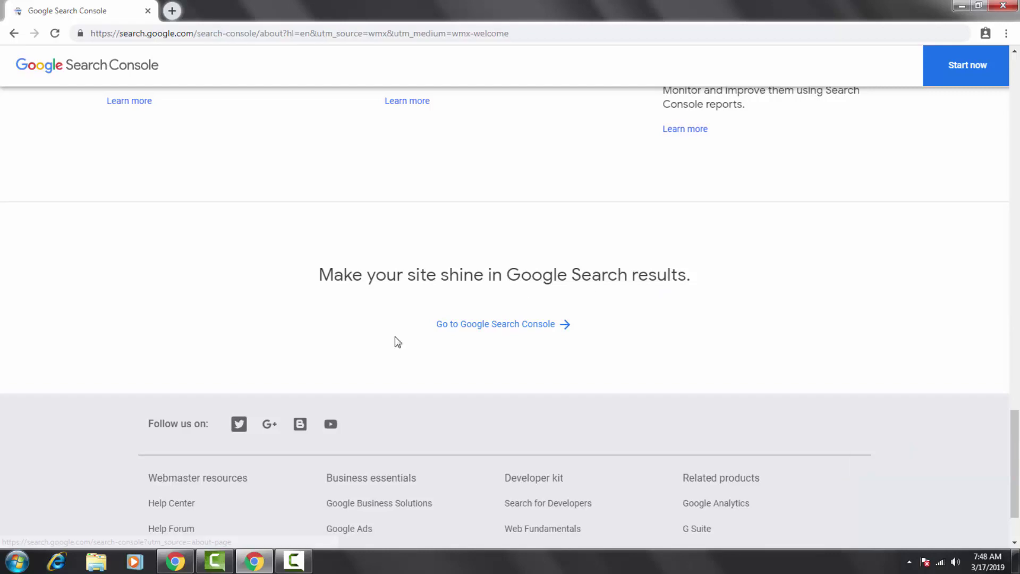
pyautogui.scroll(-2, 529, 343)
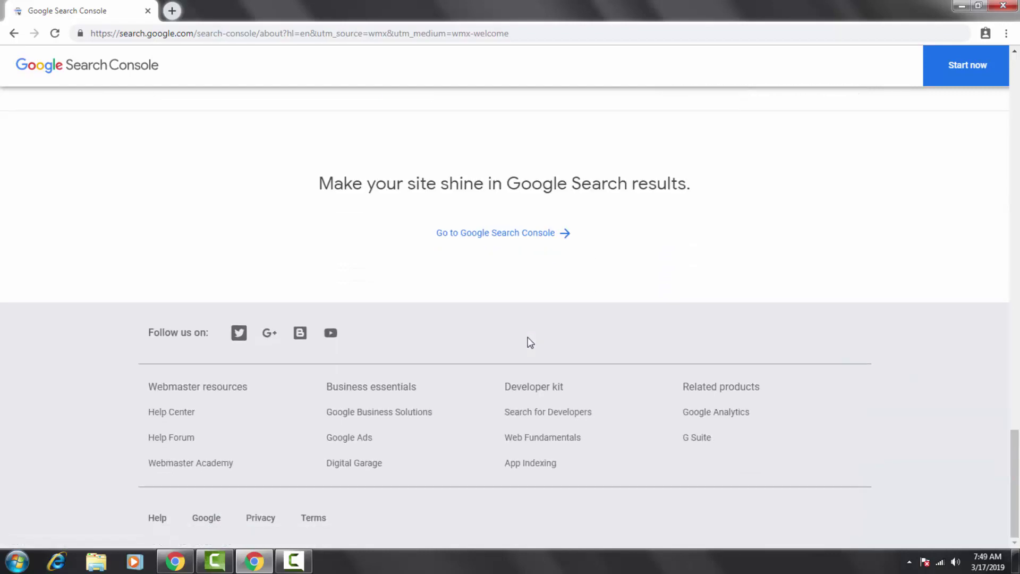
# Start Search Console from the introduction of the about page to reach the property type selection.
pyautogui.scroll(20, 529, 343)
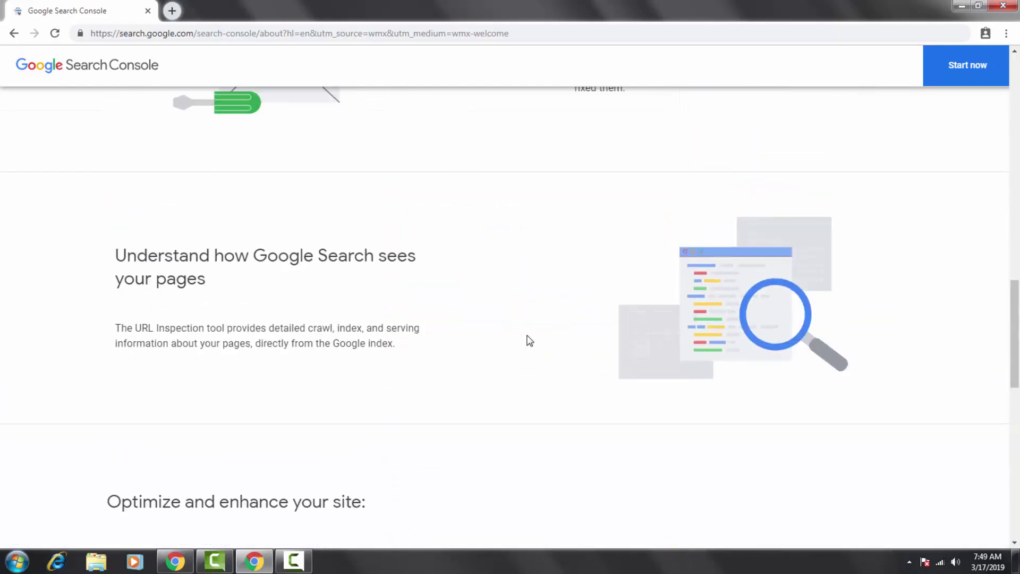
pyautogui.scroll(10, 530, 329)
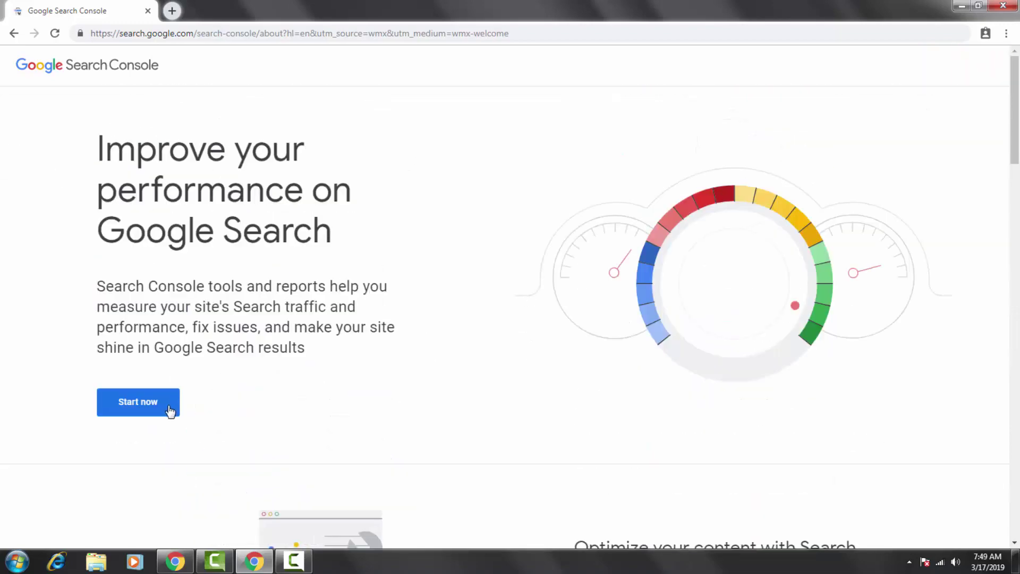
pyautogui.click(132, 406)
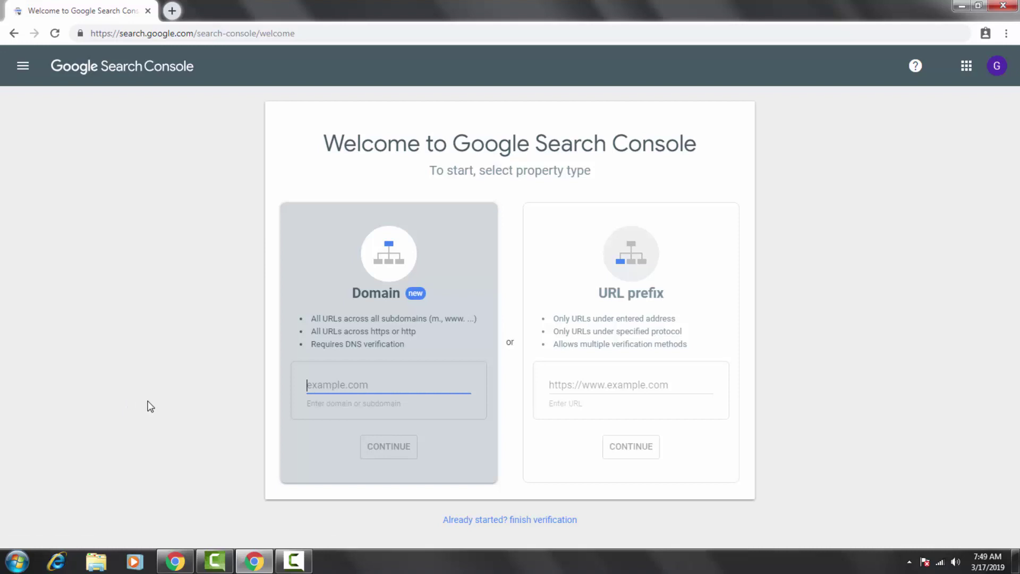
# Try to add mypersonalblogger.blogspot.com as a Domain property, dismissing the Windows color scheme message.
pyautogui.click(336, 384)
pyautogui.write('mypersonalblogger')
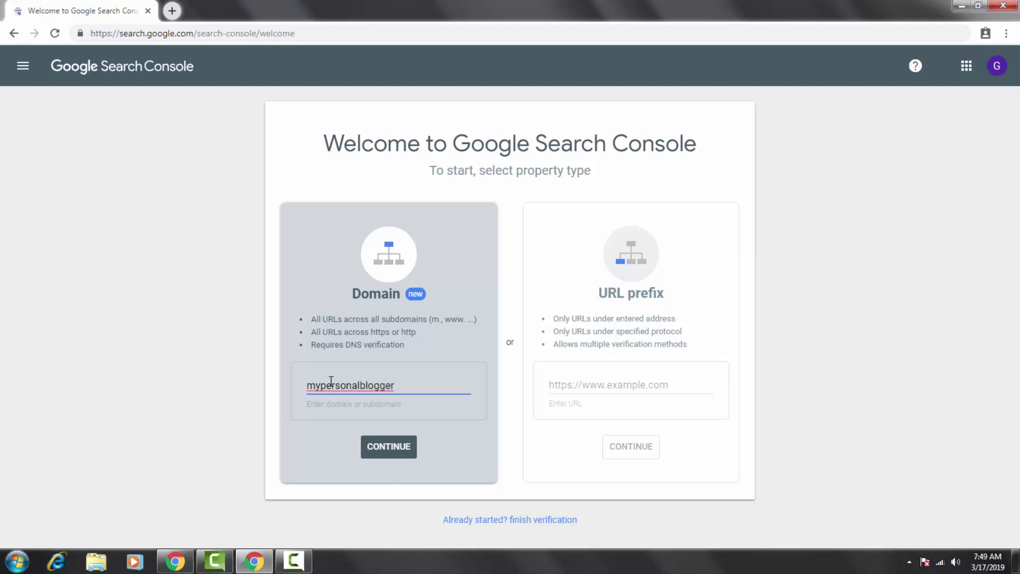
pyautogui.write('.blogspot.com')
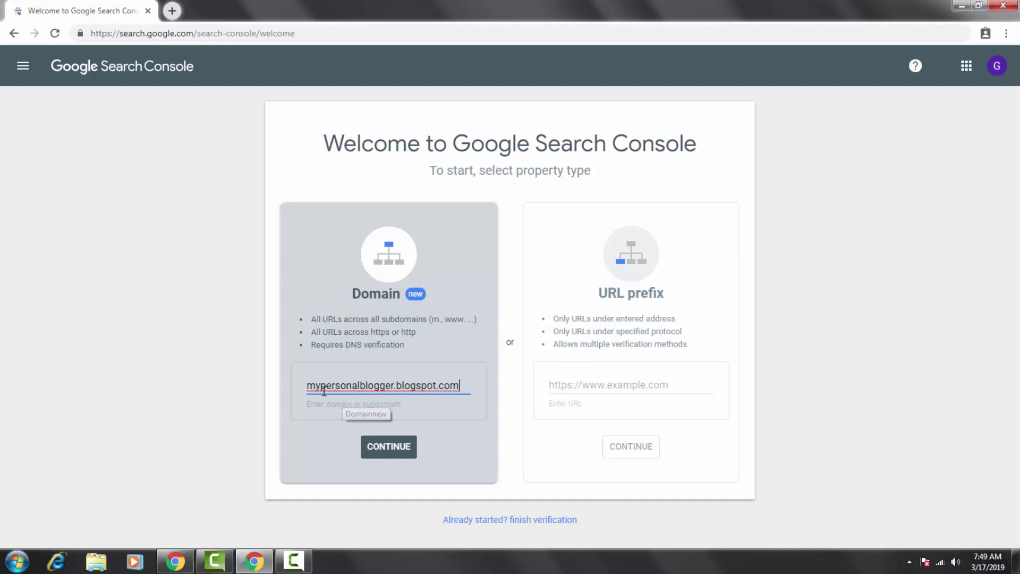
pyautogui.click(390, 450)
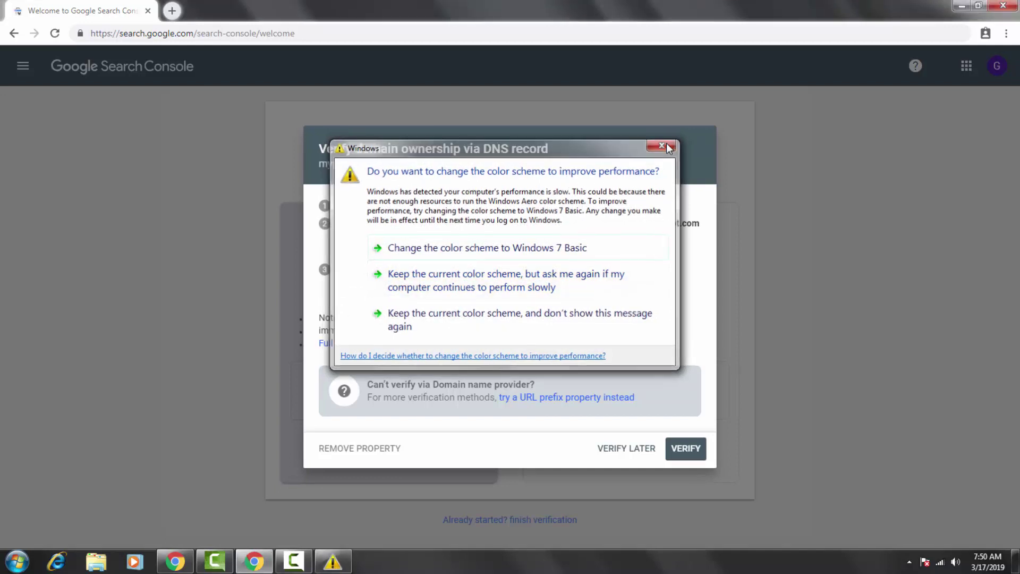
pyautogui.click(667, 147)
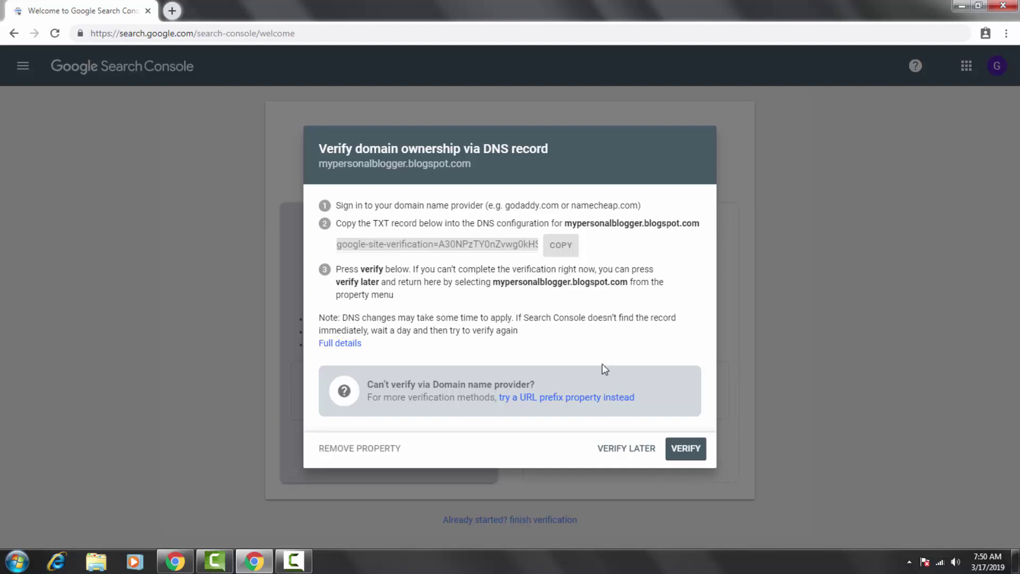
# Try to verify ownership of mypersonalblogger.blogspot.com by DNS record, and remove that property.
pyautogui.click(686, 449)
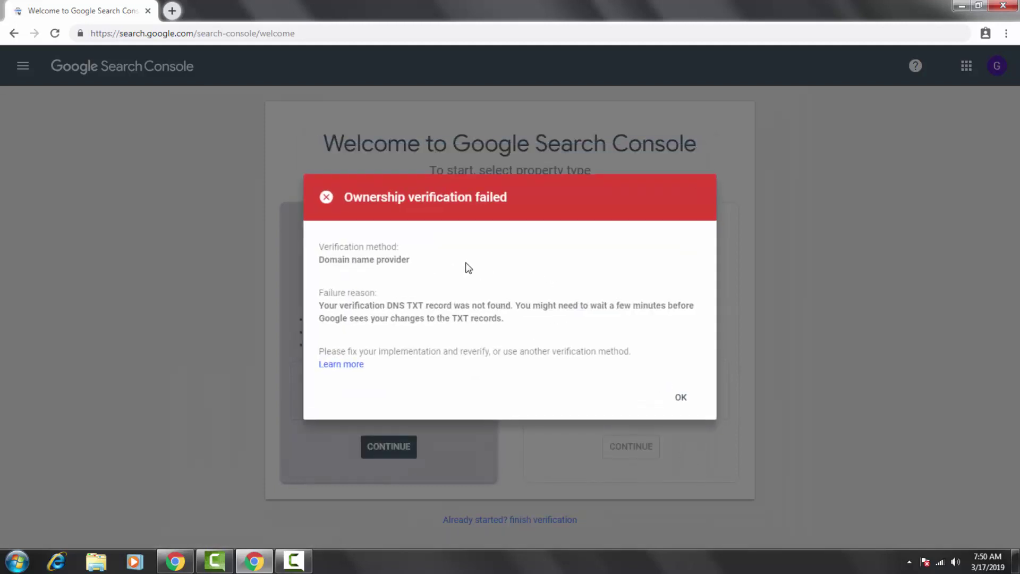
pyautogui.click(684, 398)
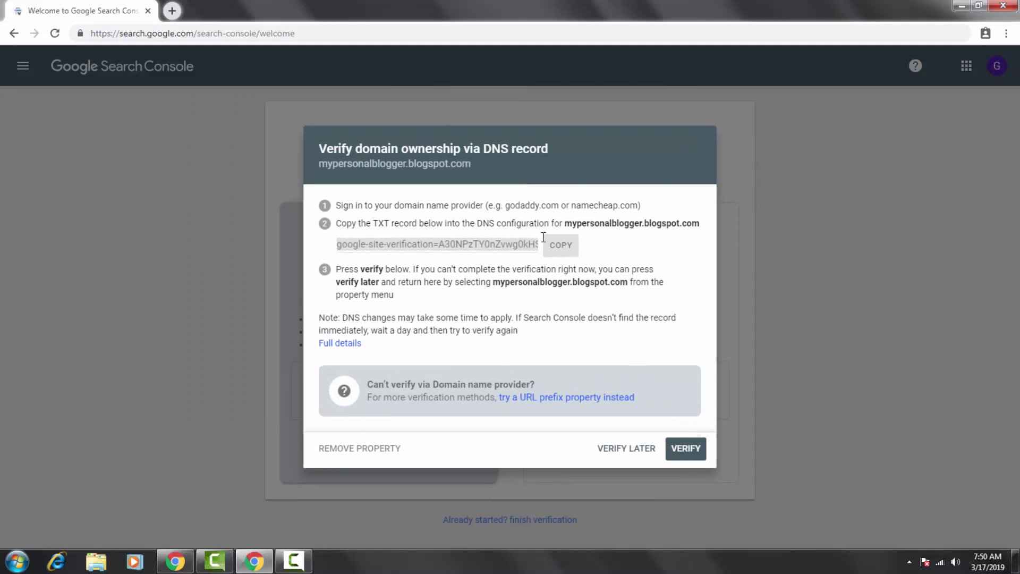
pyautogui.click(361, 449)
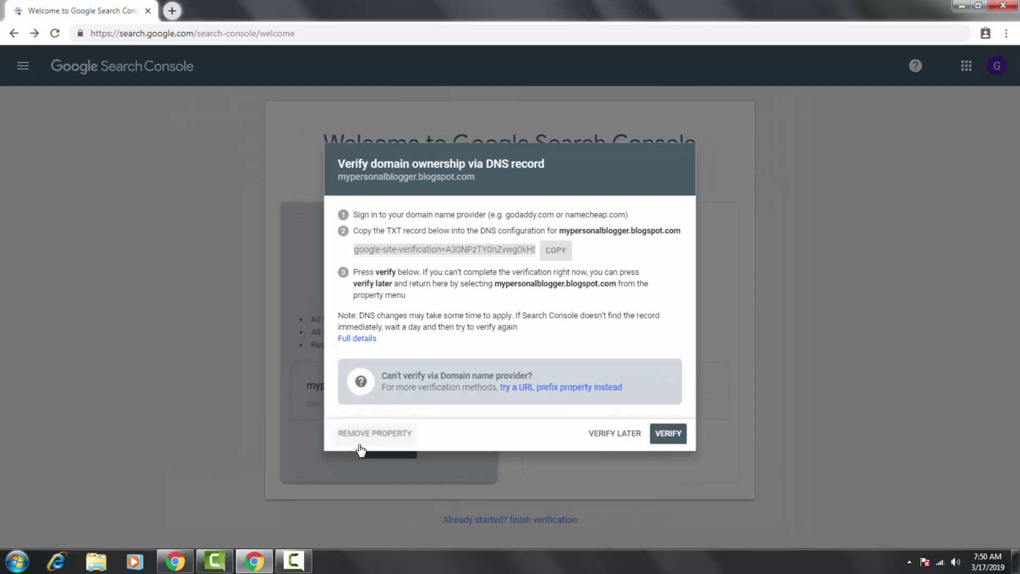
pyautogui.click(676, 337)
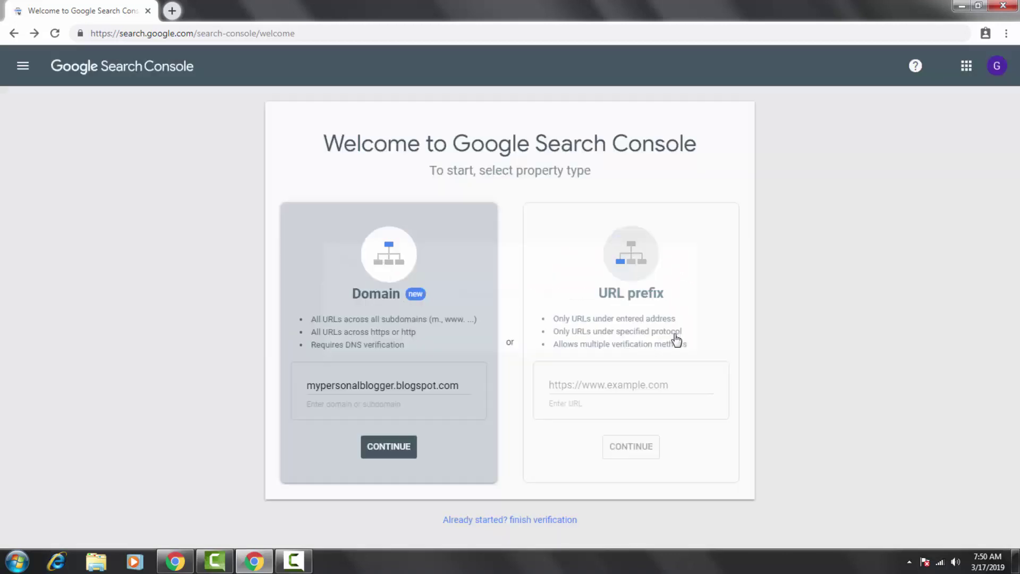
# Switch to Blogger and copy the blog address ourpersonalblogger.blogspot.com from the blog's basic settings.
pyautogui.click(188, 562)
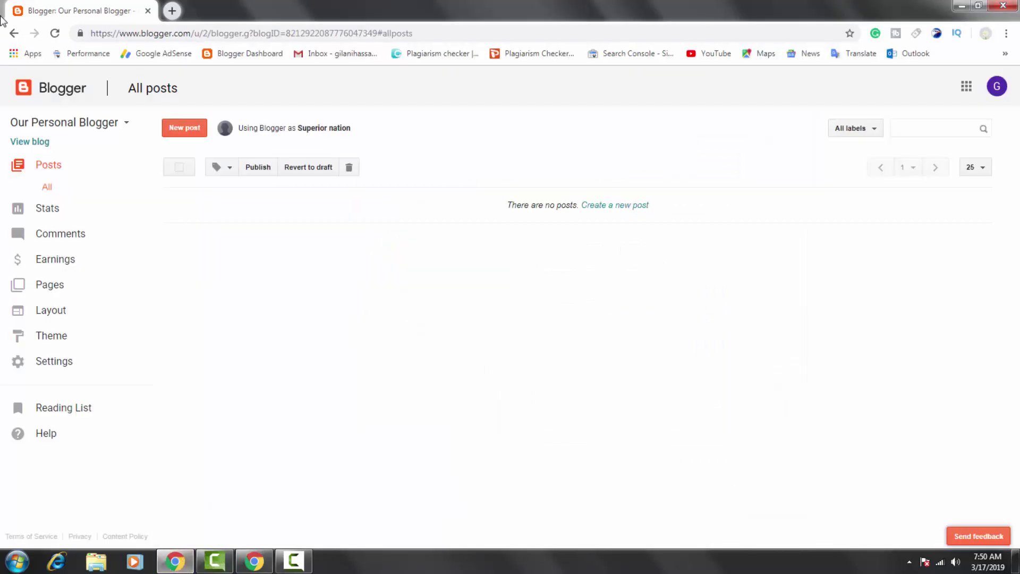
pyautogui.click(65, 362)
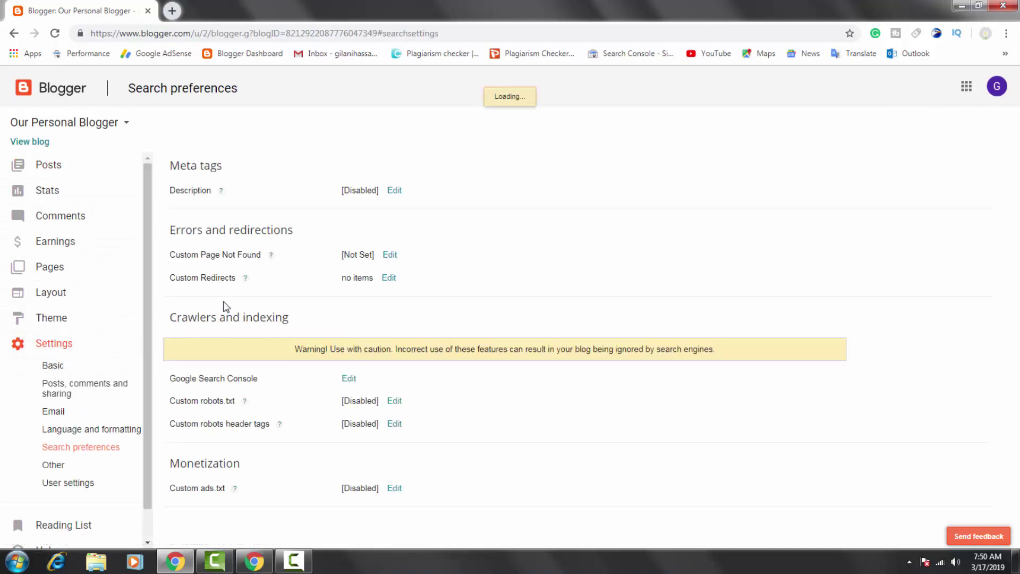
pyautogui.click(63, 366)
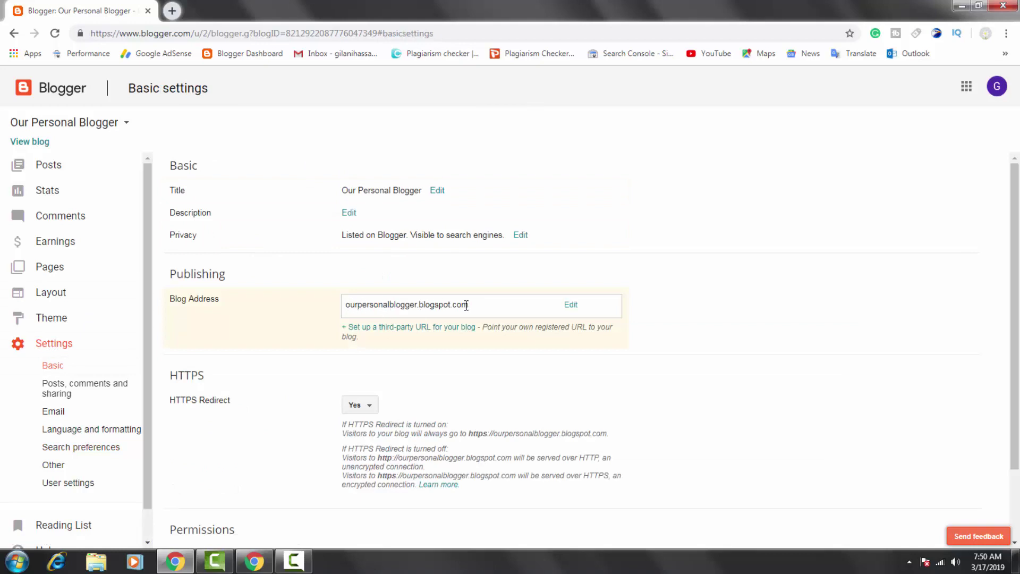
pyautogui.moveTo(468, 304); pyautogui.dragTo(345, 306)
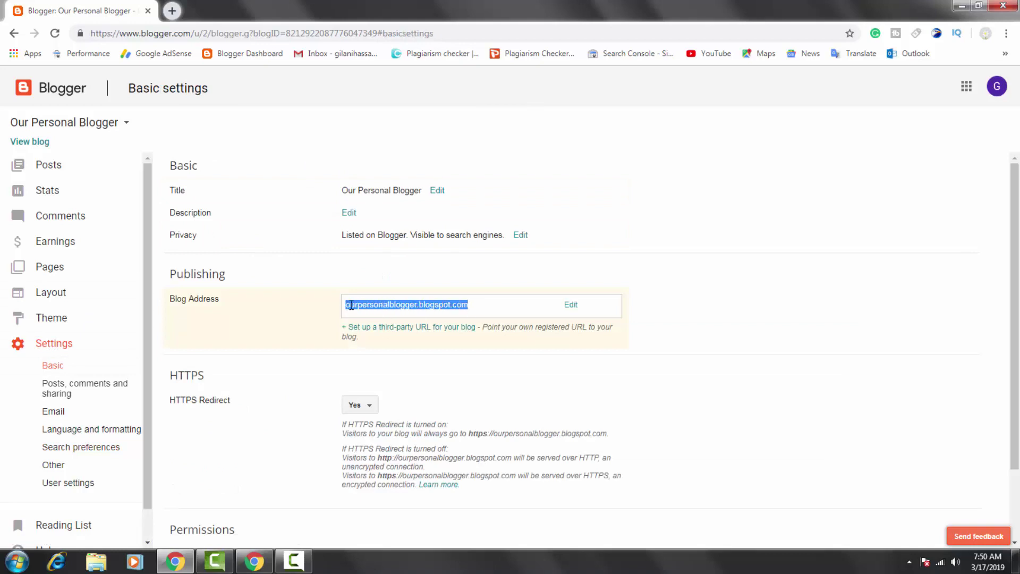
pyautogui.rightClick(384, 303)
pyautogui.click(414, 314)
# Back in Google Search Console, replace the domain with ourpersonalblogger.blogspot.com and submit it as a Domain property.
pyautogui.click(264, 562)
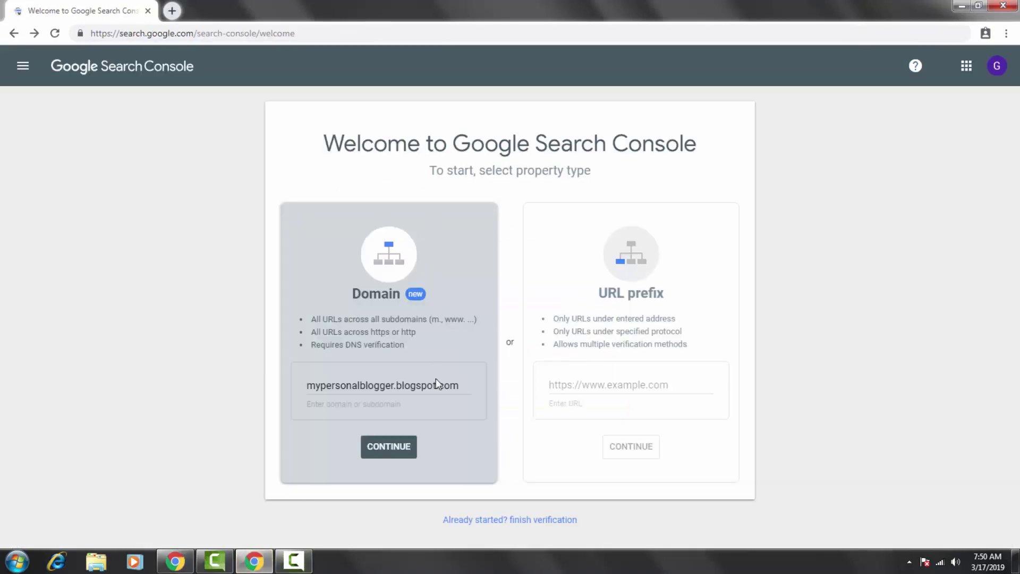
pyautogui.moveTo(462, 384); pyautogui.dragTo(285, 379)
pyautogui.press('BackSpace')
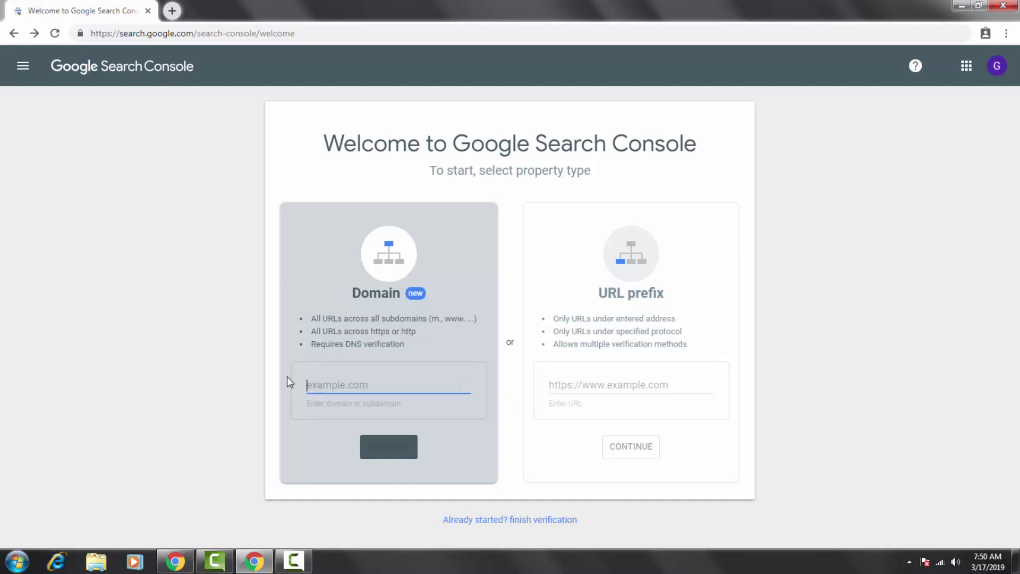
pyautogui.hotkey('ctrl', 'v')
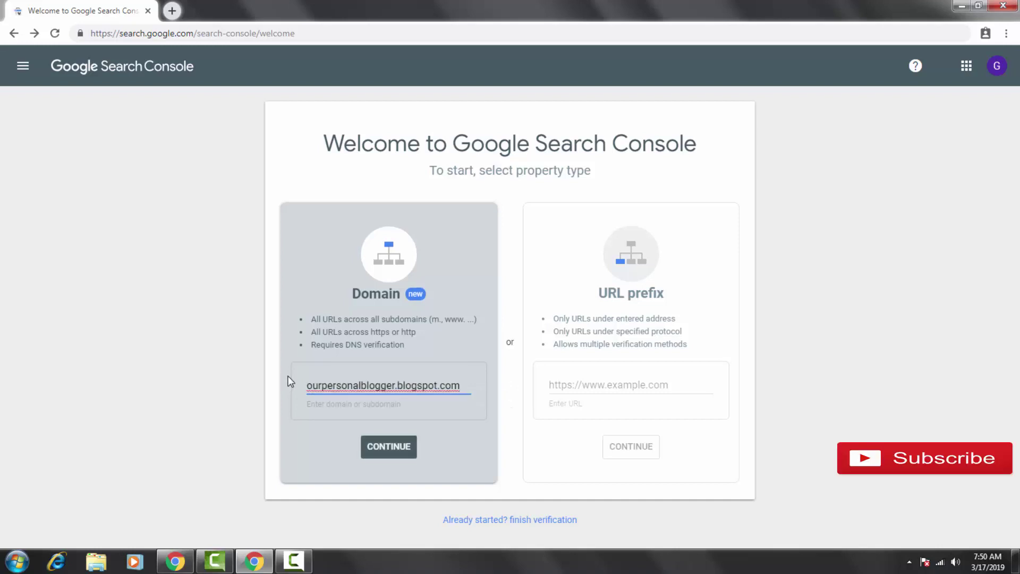
pyautogui.click(390, 449)
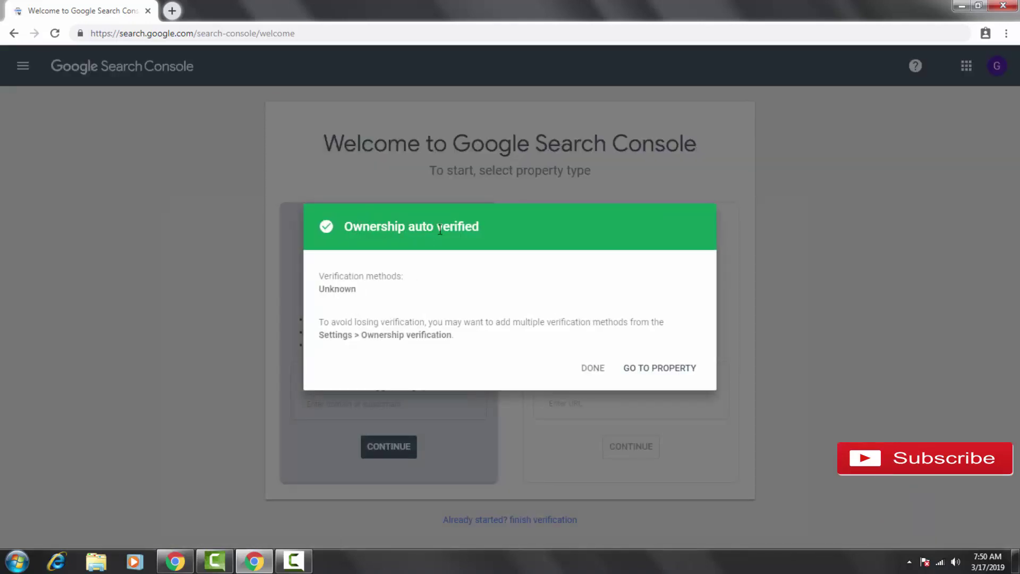
# Read the ownership verification notice and go to the ourpersonalblogger.blogspot.com property.
pyautogui.tripleClick(474, 224)
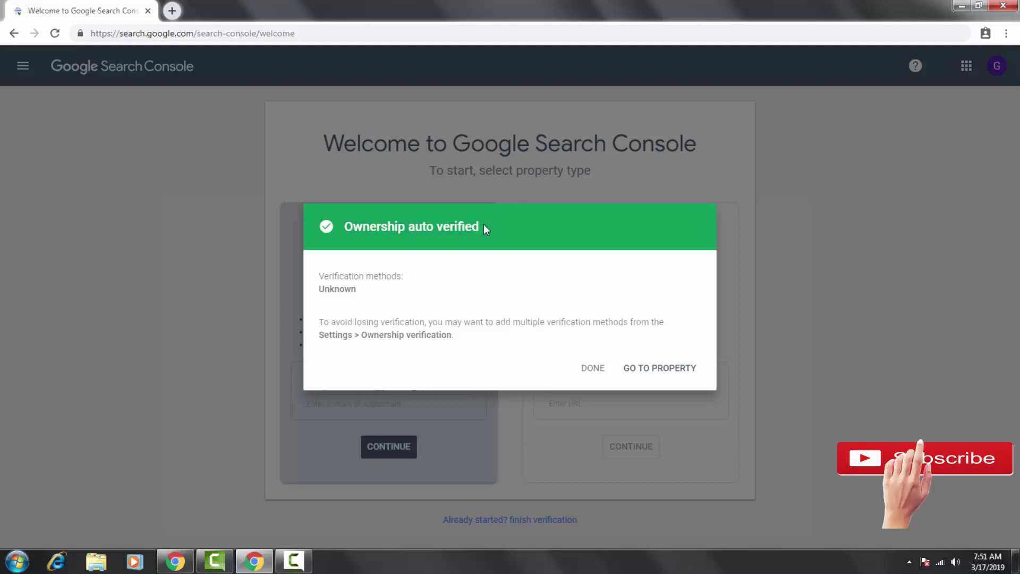
pyautogui.tripleClick(481, 223)
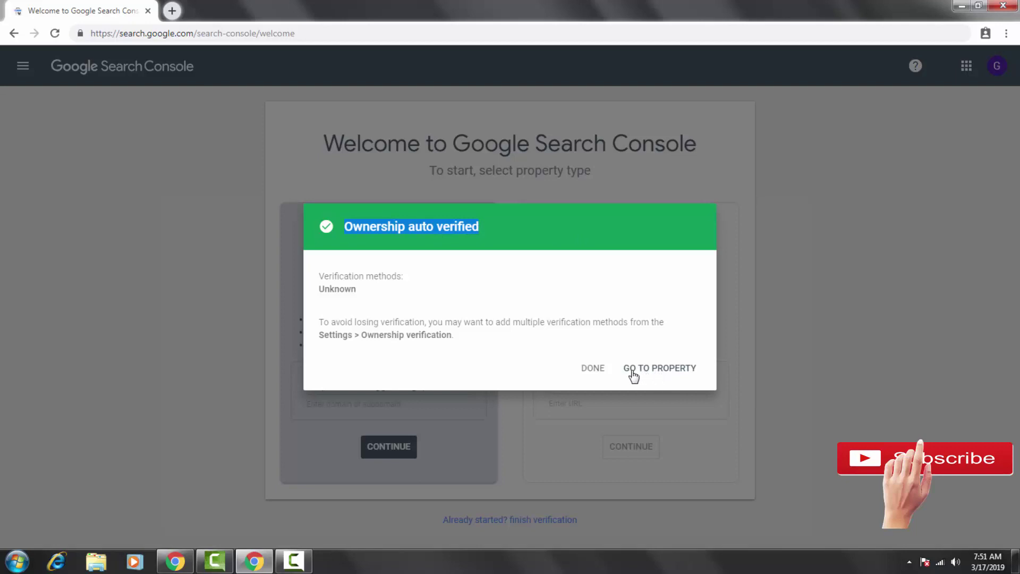
pyautogui.click(661, 371)
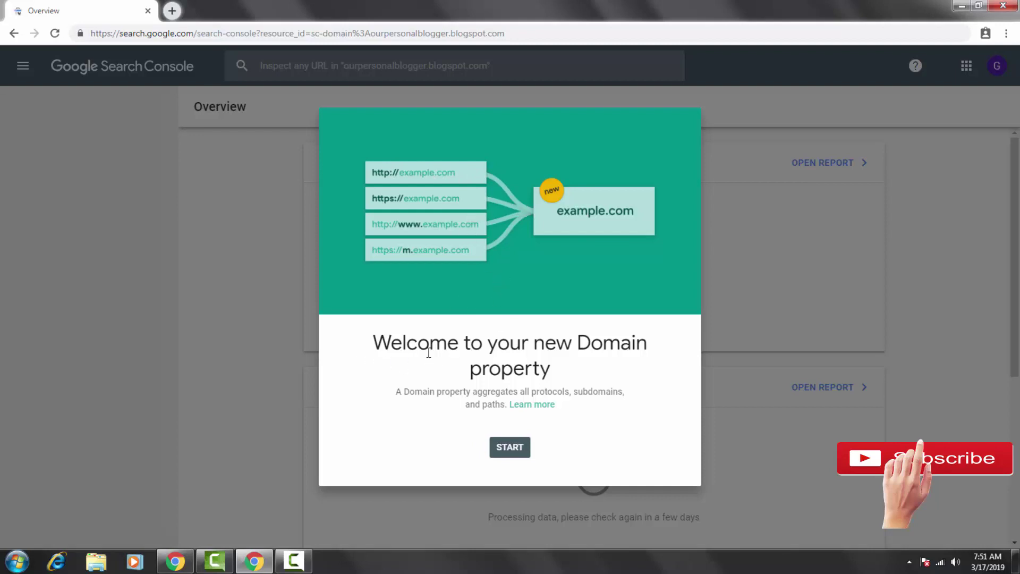
# Dismiss the Domain property welcome and the Overview tip, and show the navigation menu.
pyautogui.moveTo(547, 369); pyautogui.dragTo(372, 342)
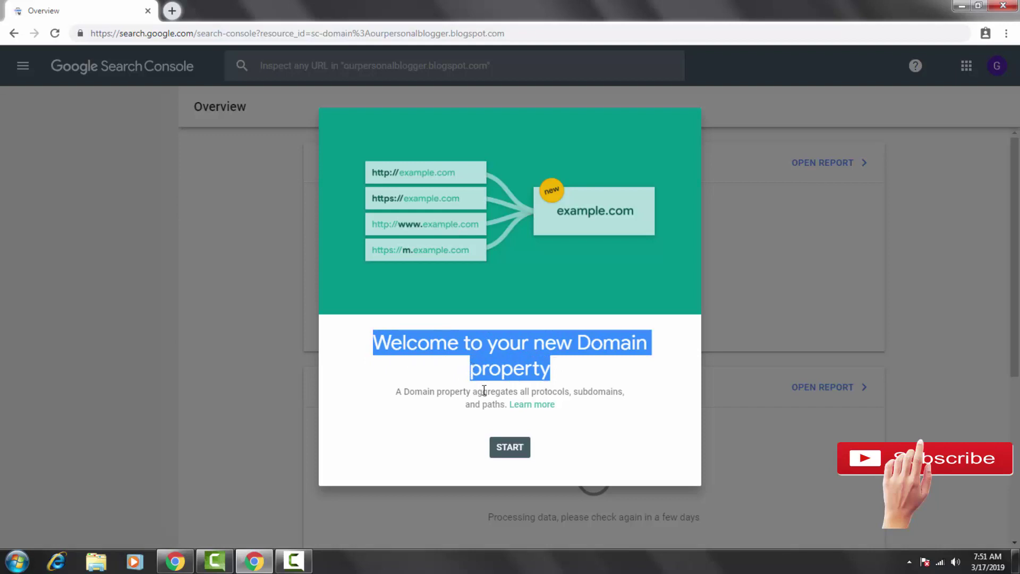
pyautogui.click(511, 447)
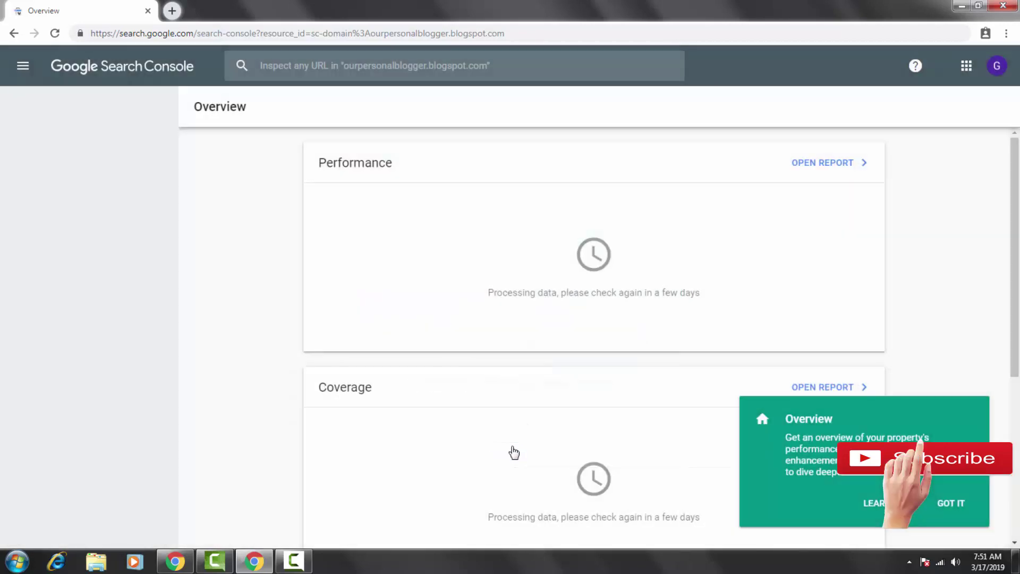
pyautogui.click(956, 505)
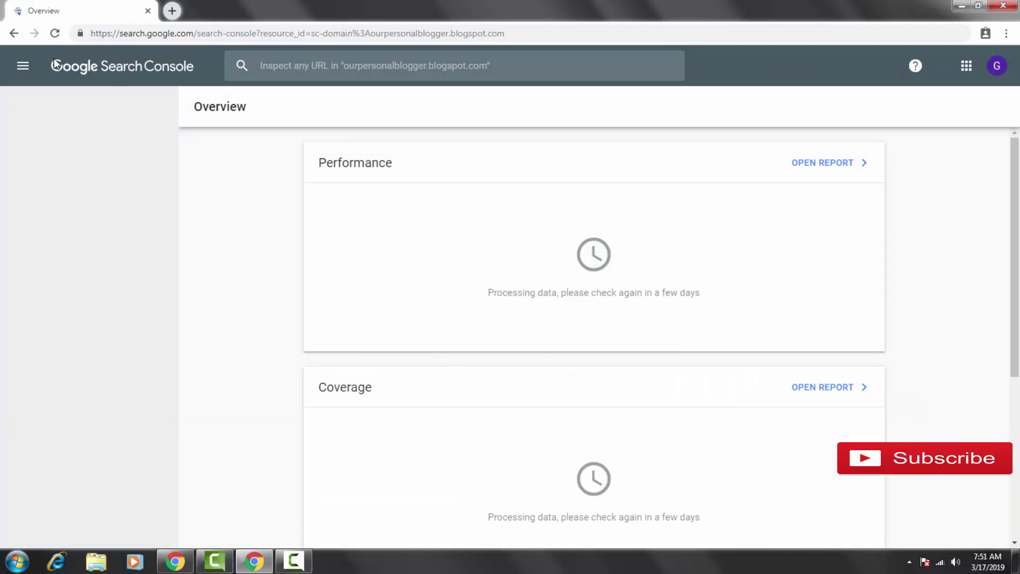
pyautogui.click(23, 67)
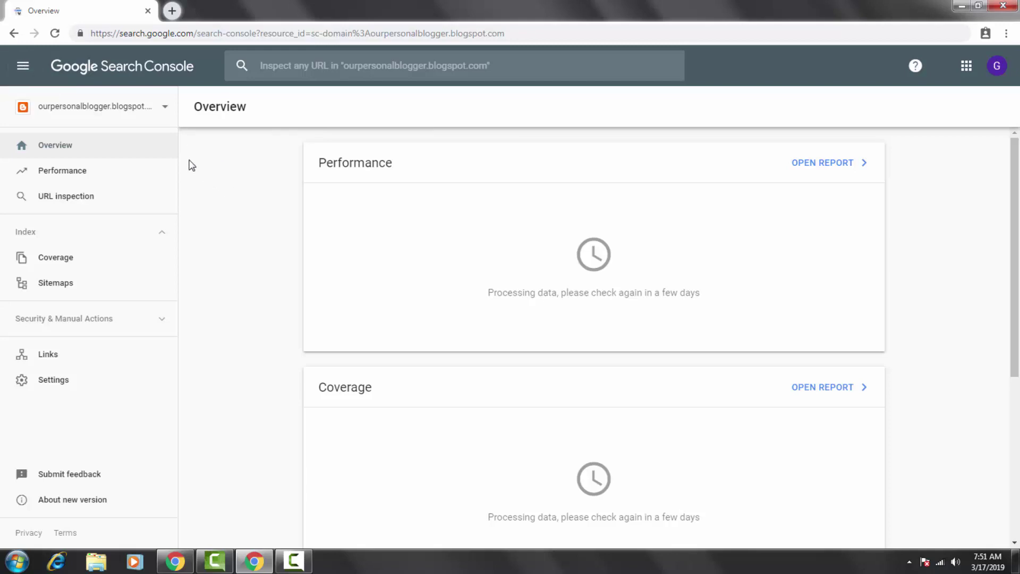
# Examine the Performance and Coverage sections of the property's overview for their data status.
pyautogui.scroll(-5, 222, 193)
pyautogui.scroll(5, 222, 193)
pyautogui.rightClick(223, 189)
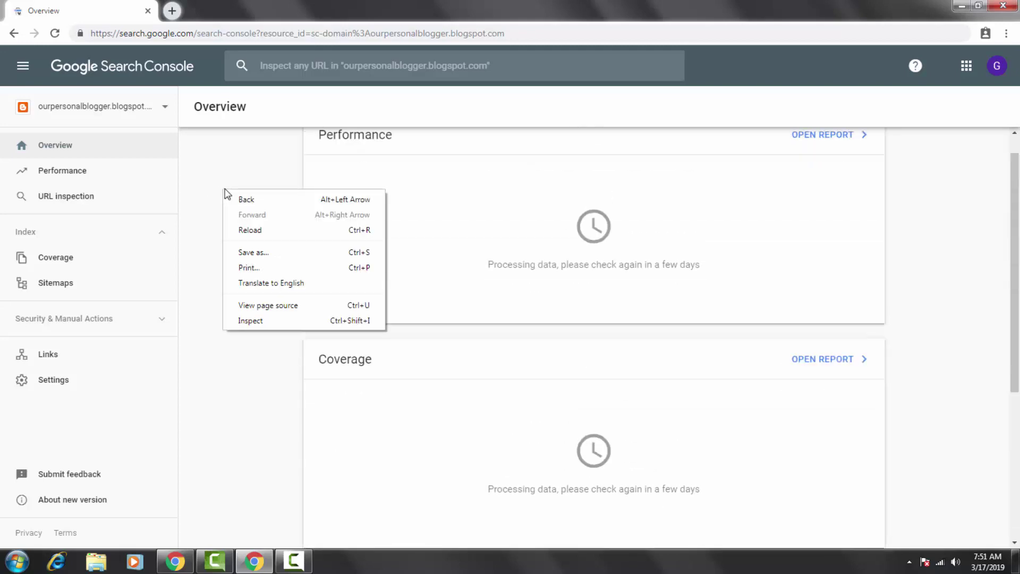
pyautogui.scroll(1, 482, 253)
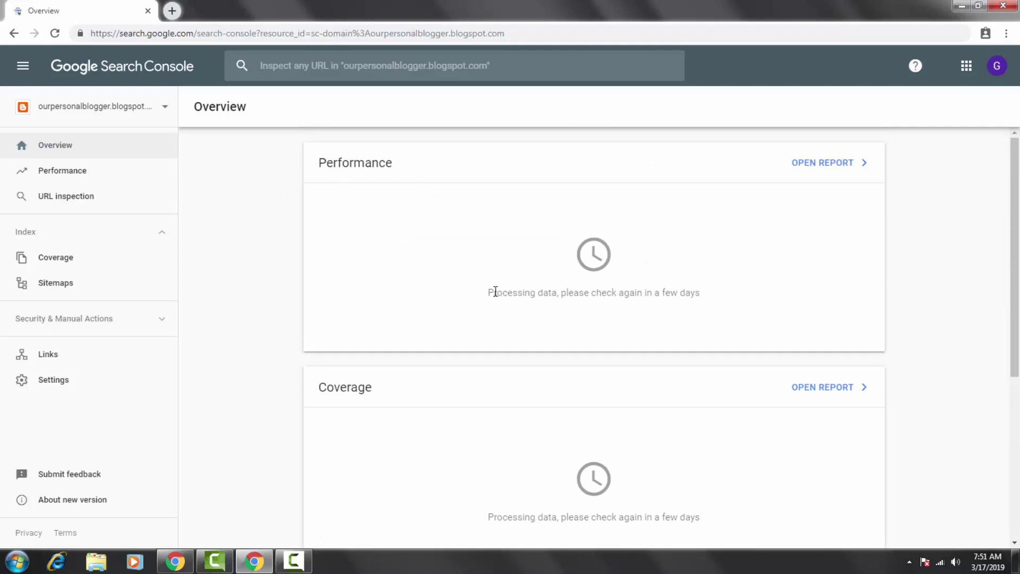
pyautogui.moveTo(700, 293); pyautogui.dragTo(491, 310)
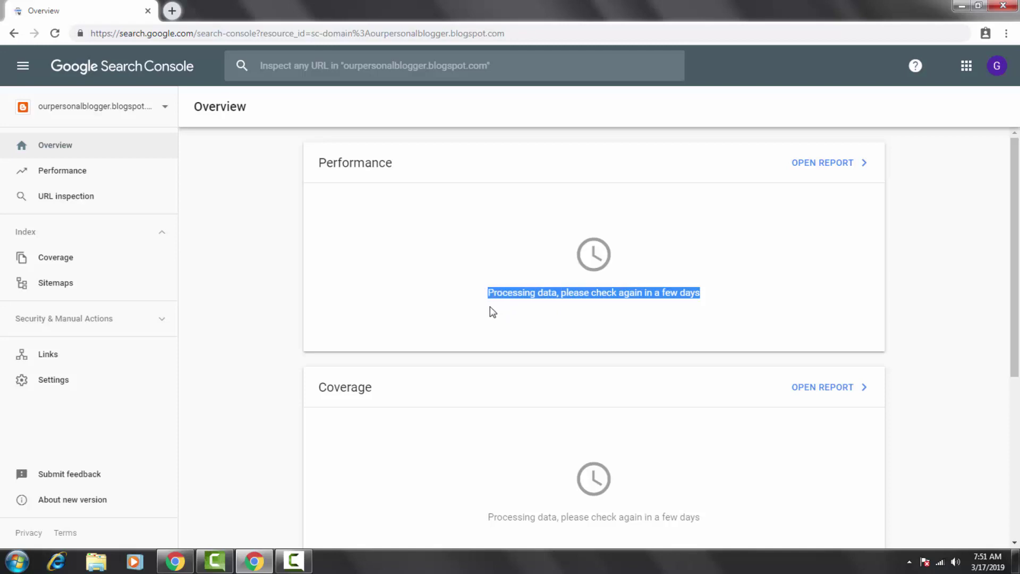
pyautogui.click(430, 281)
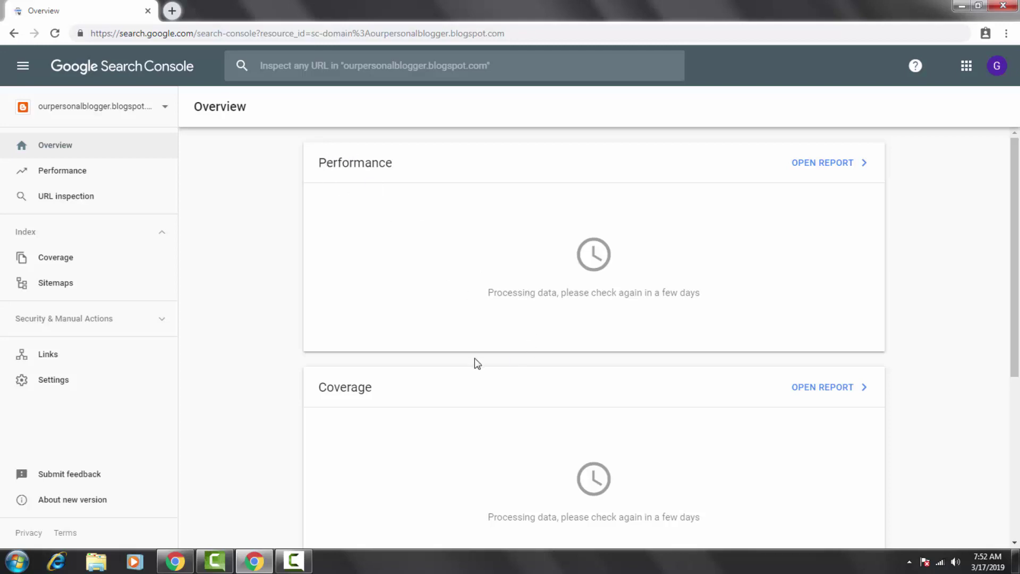
# Examine the Enhancements section of the property's overview.
pyautogui.scroll(-5, 475, 363)
pyautogui.scroll(-1, 508, 405)
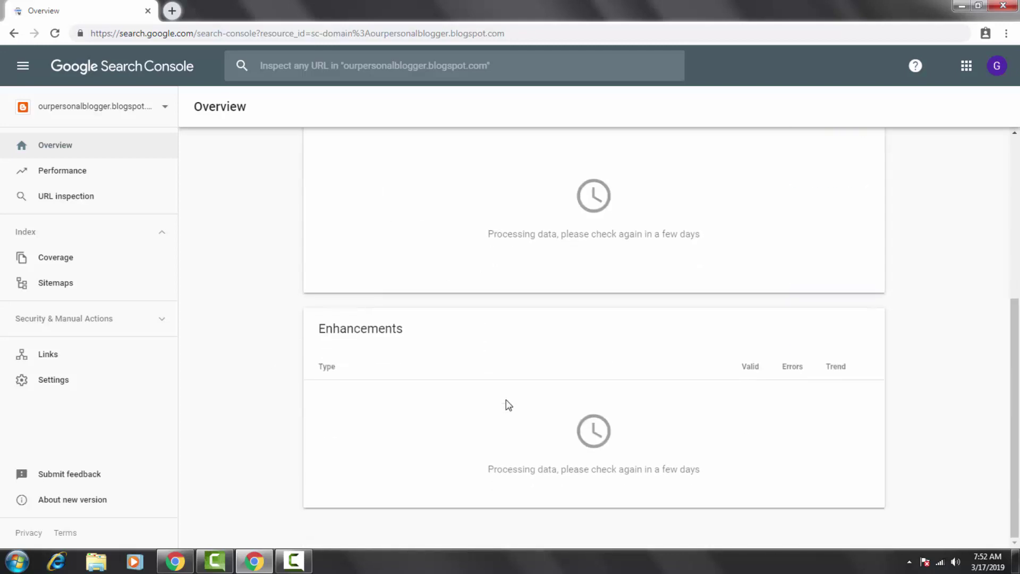
pyautogui.scroll(5, 394, 389)
pyautogui.scroll(-5, 651, 412)
pyautogui.scroll(5, 476, 413)
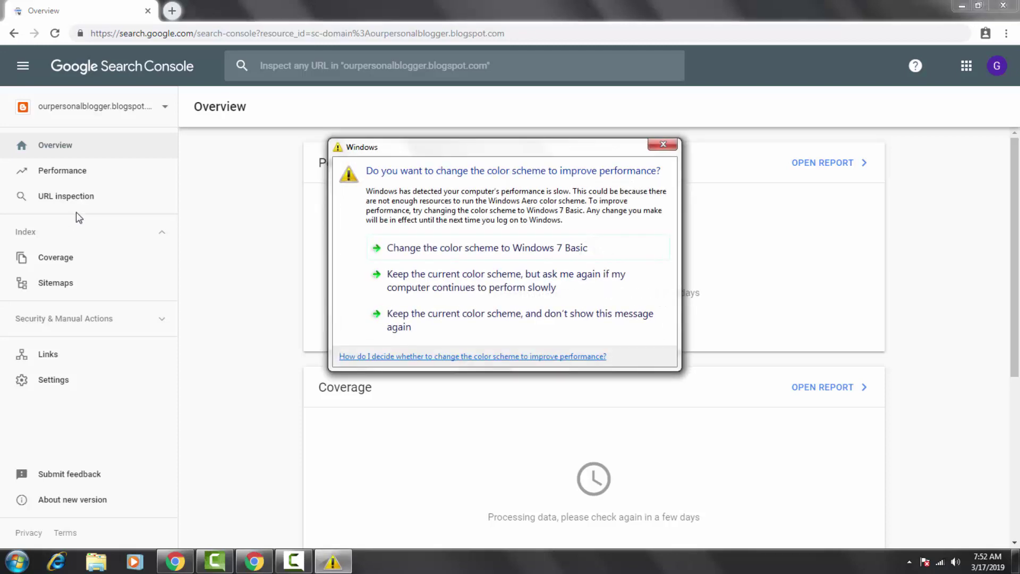
# Dismiss the Windows color scheme prompt and open the property's Sitemaps page, clearing its introductory tip.
pyautogui.click(668, 145)
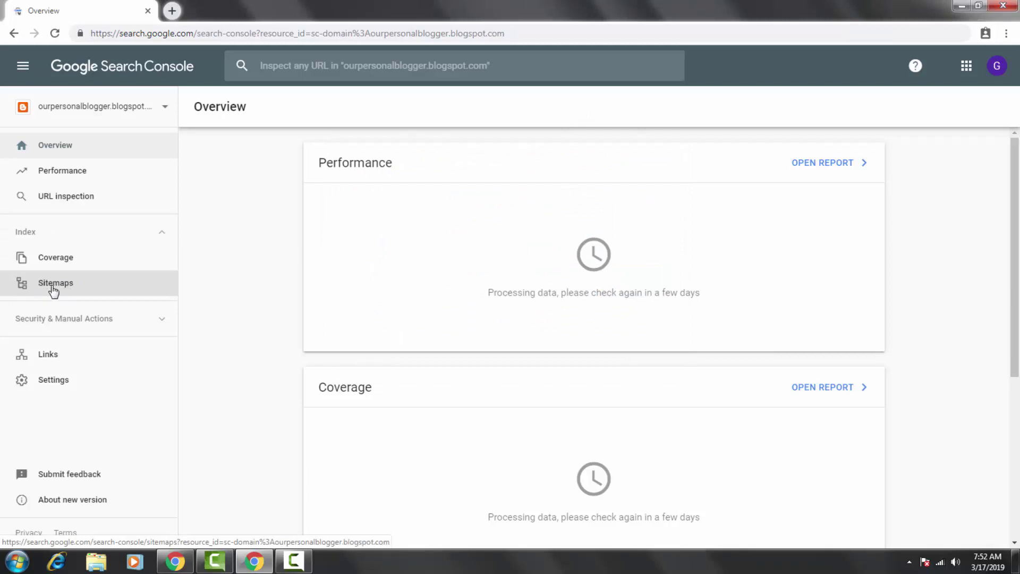
pyautogui.click(54, 287)
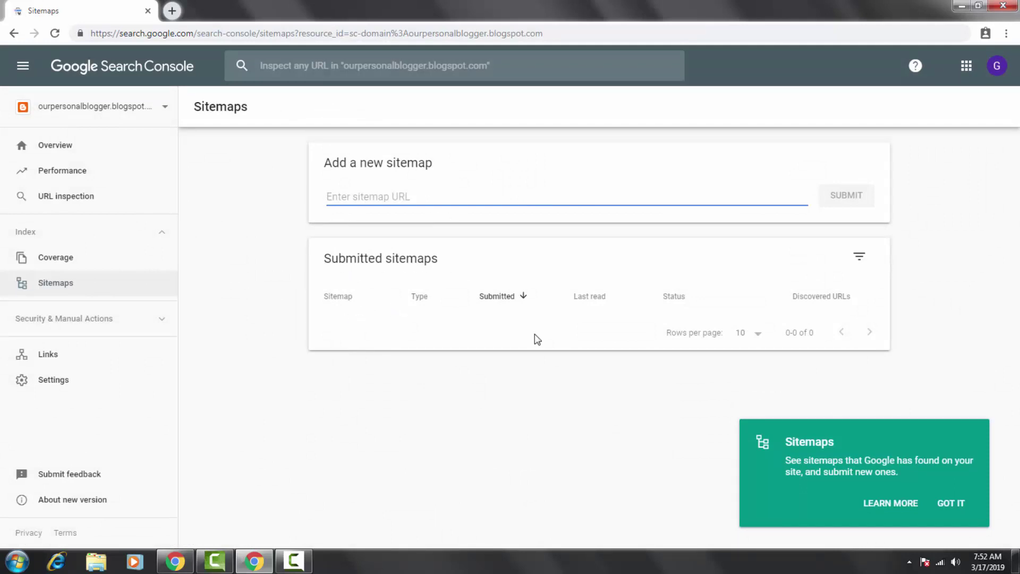
pyautogui.click(949, 504)
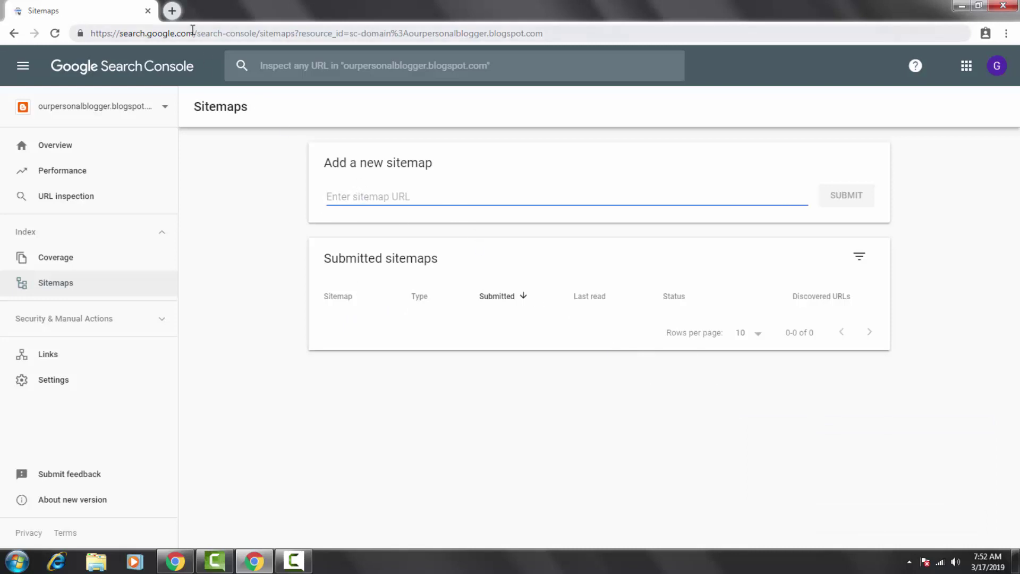
pyautogui.click(171, 10)
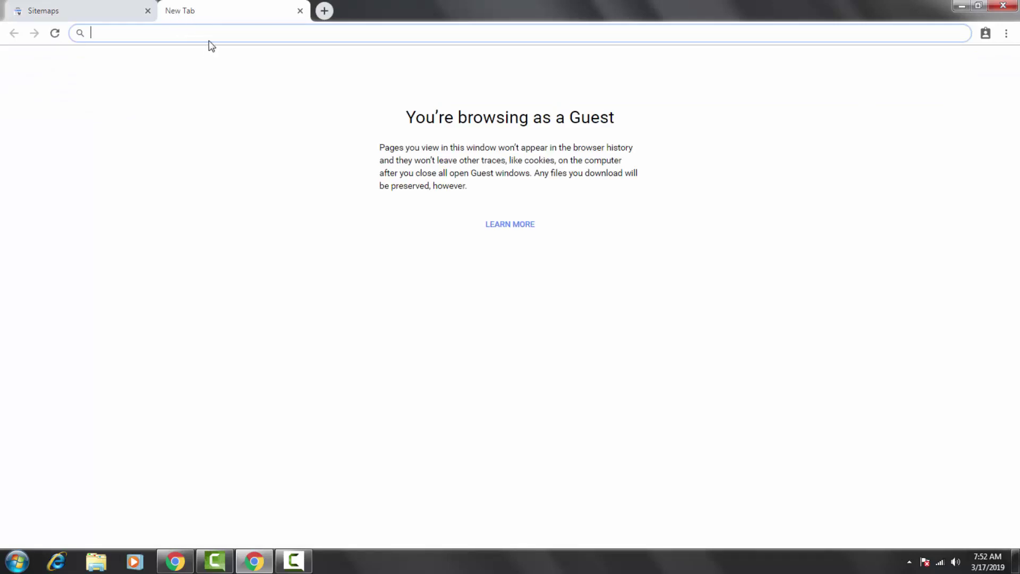
pyautogui.write('www.')
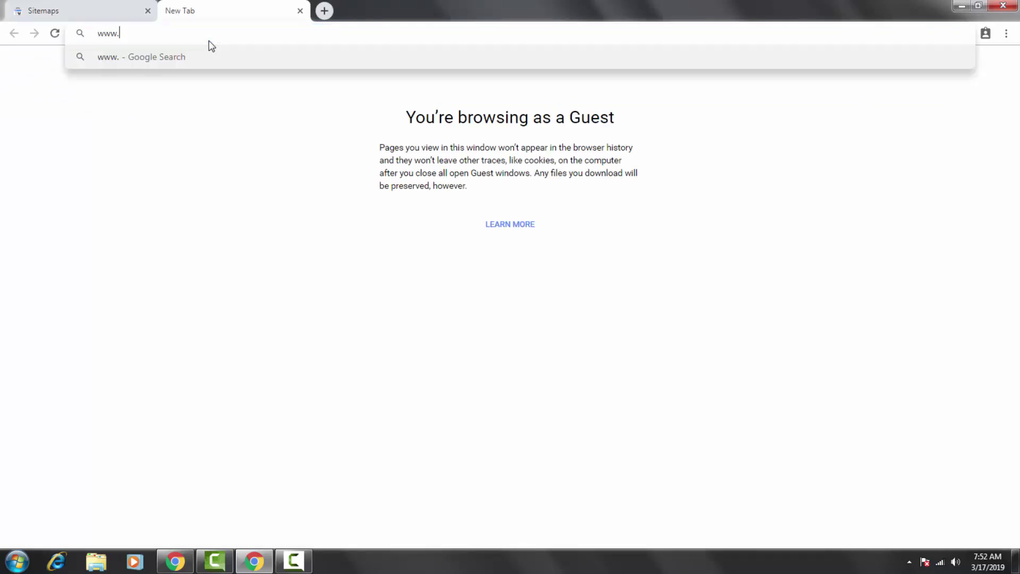
pyautogui.write('blogger.com')
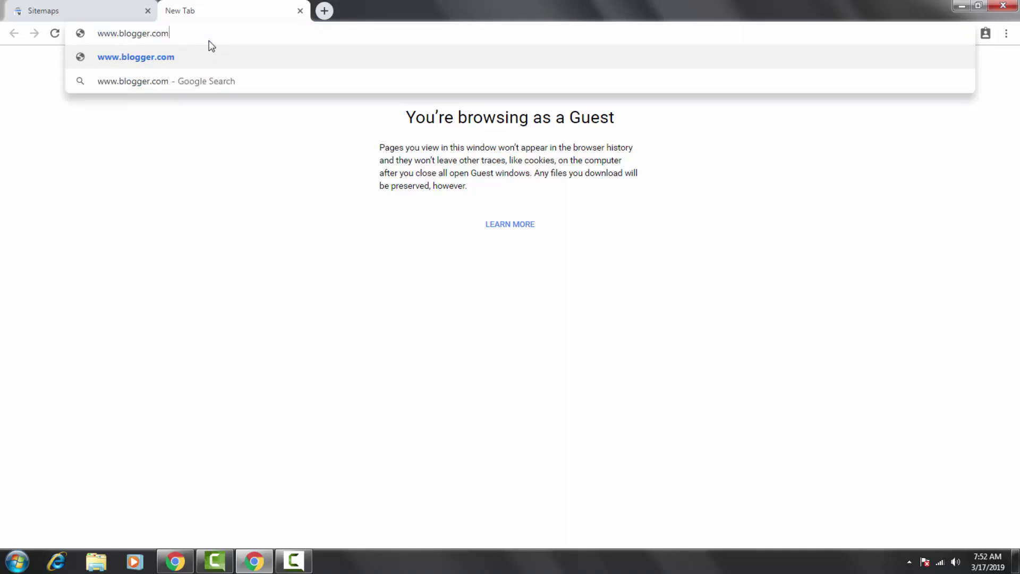
pyautogui.press('Return')
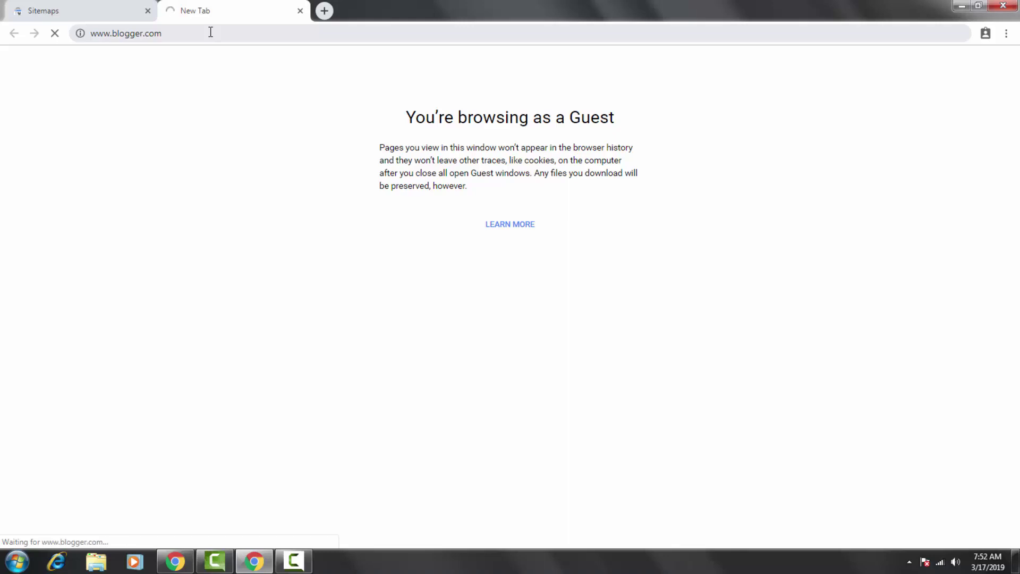
pyautogui.click(78, 11)
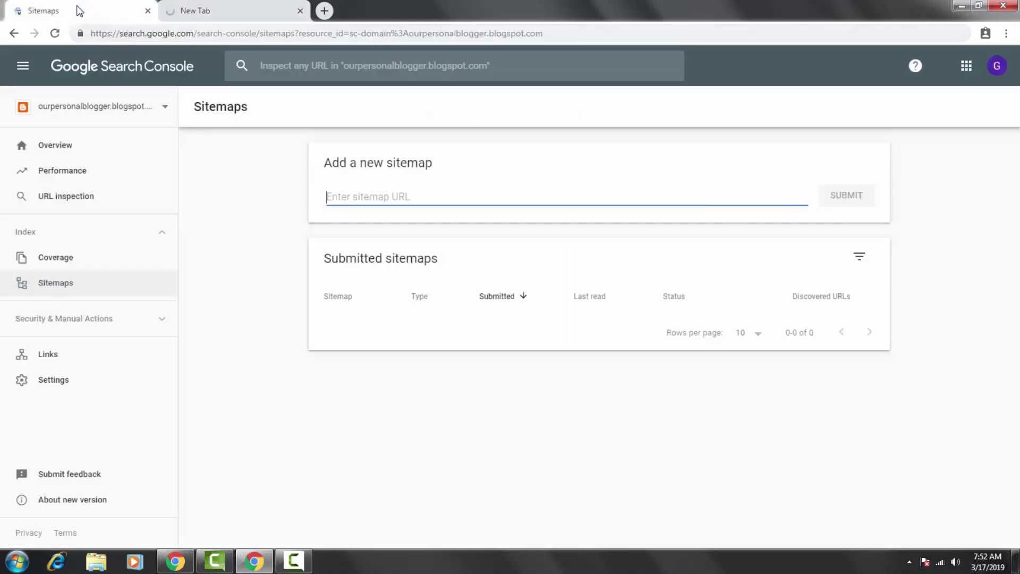
pyautogui.click(225, 11)
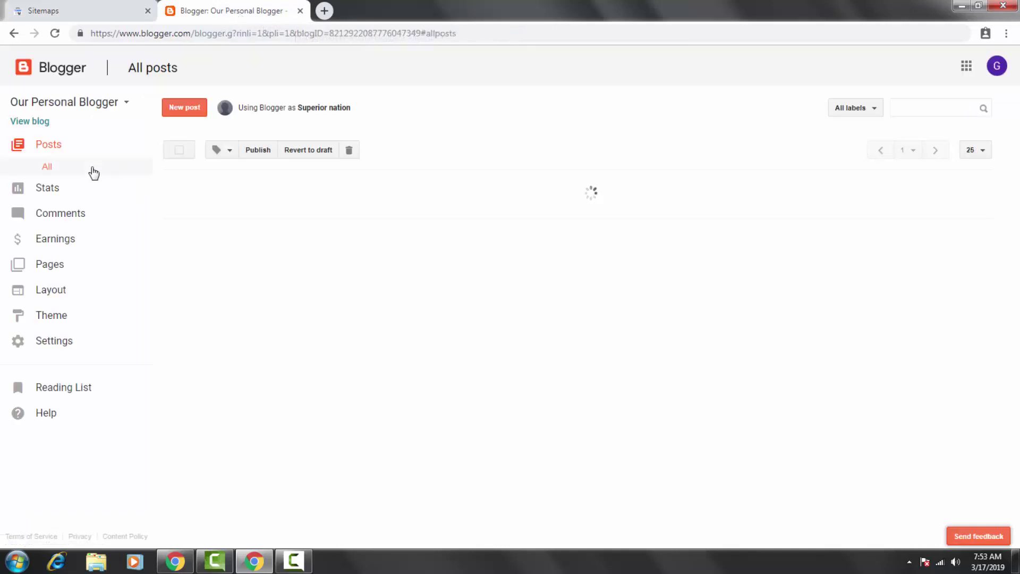
pyautogui.click(29, 122)
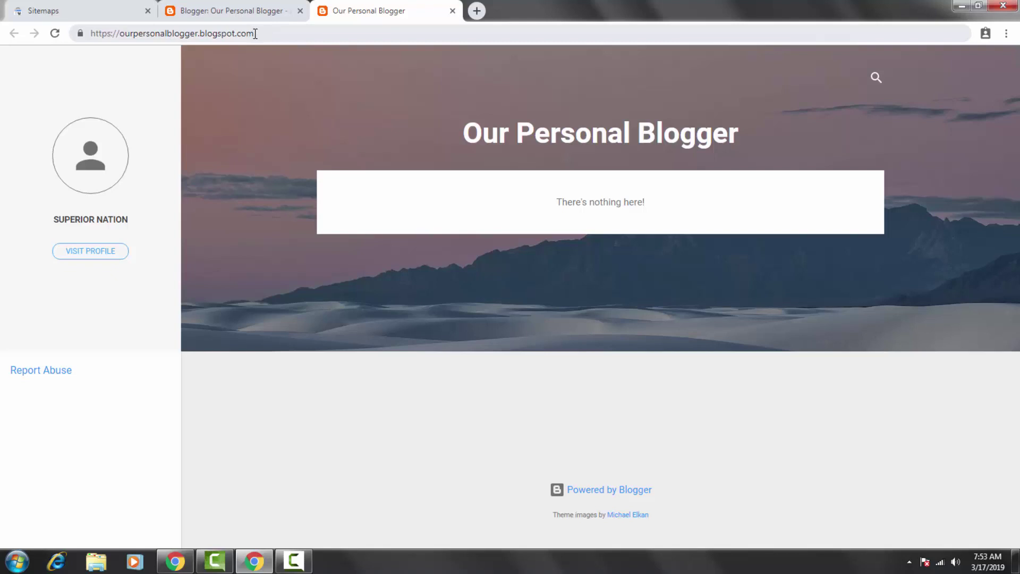
pyautogui.moveTo(252, 33); pyautogui.dragTo(88, 30)
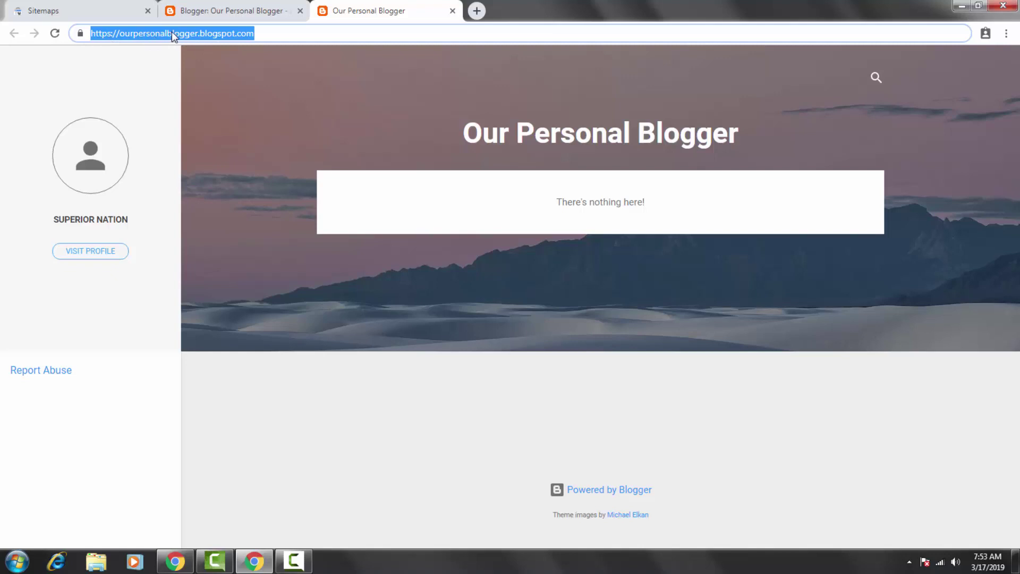
pyautogui.rightClick(171, 32)
pyautogui.click(196, 79)
pyautogui.click(82, 10)
pyautogui.click(343, 197)
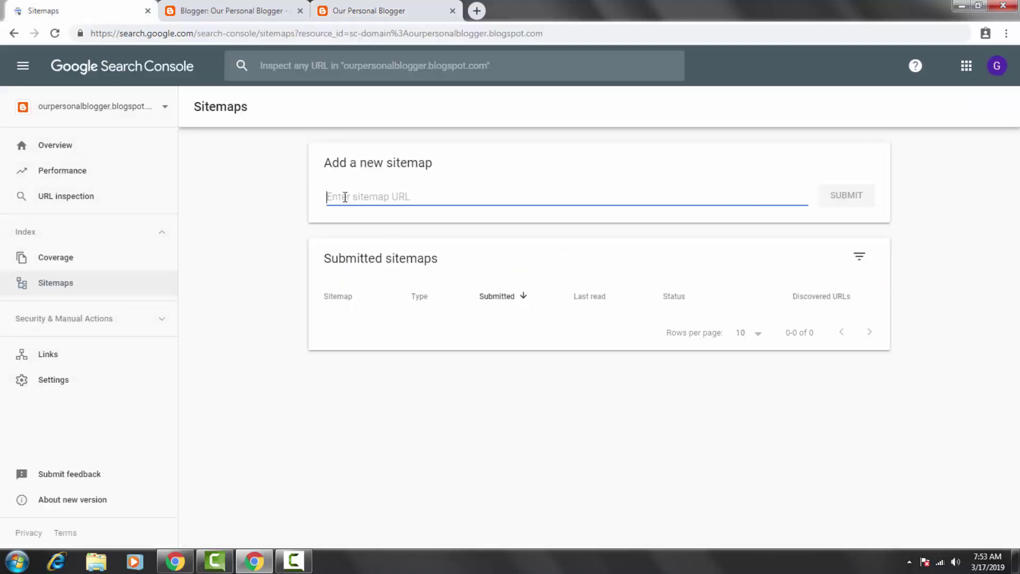
pyautogui.rightClick(344, 197)
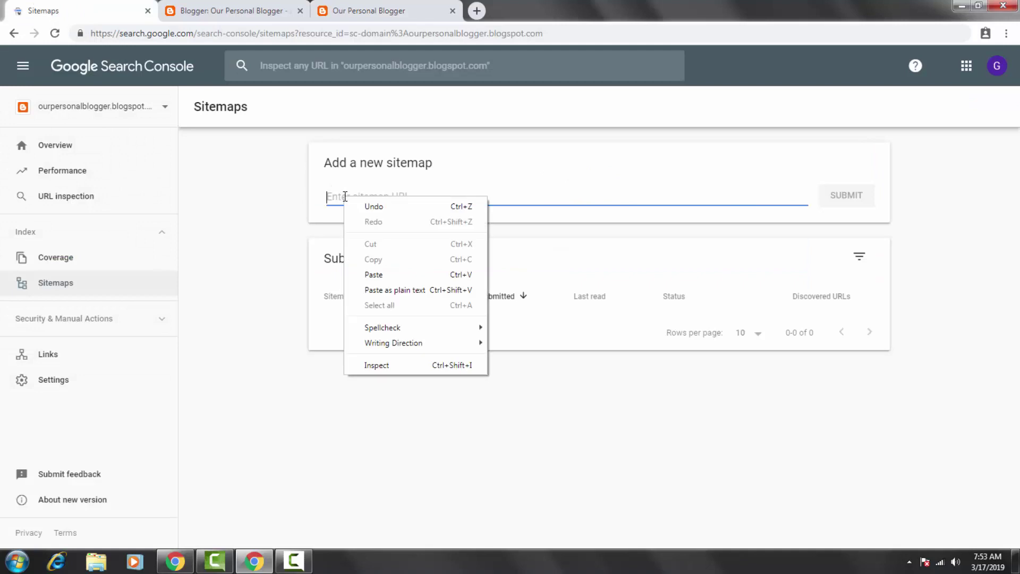
pyautogui.click(381, 270)
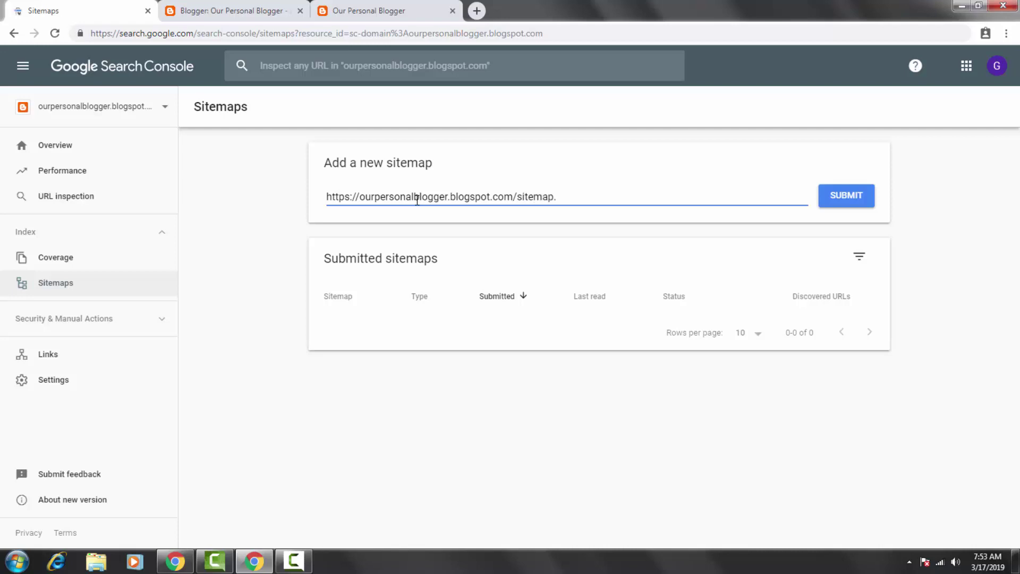
pyautogui.write('ml')
pyautogui.moveTo(574, 196); pyautogui.dragTo(519, 196)
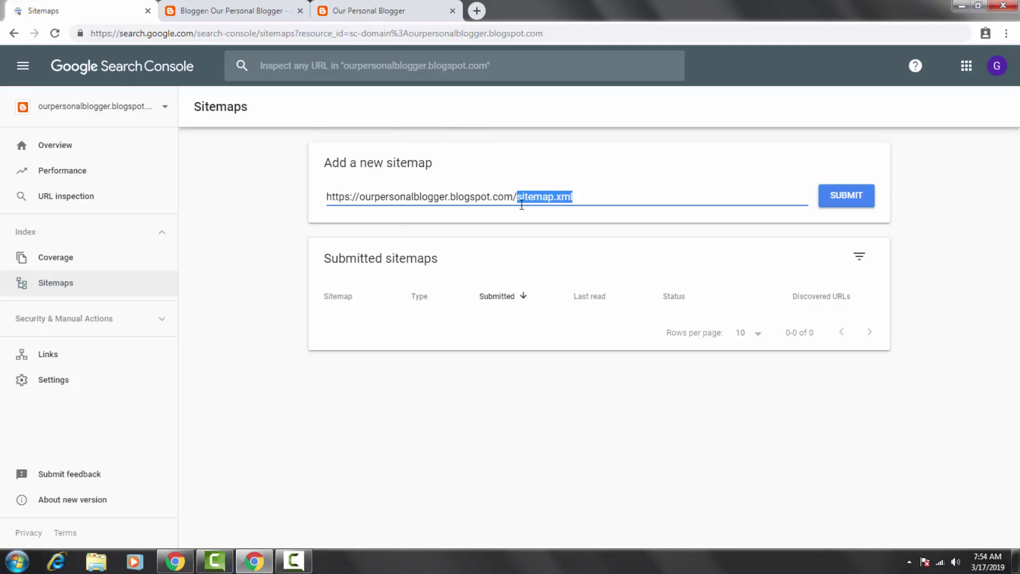
pyautogui.click(580, 197)
pyautogui.click(844, 197)
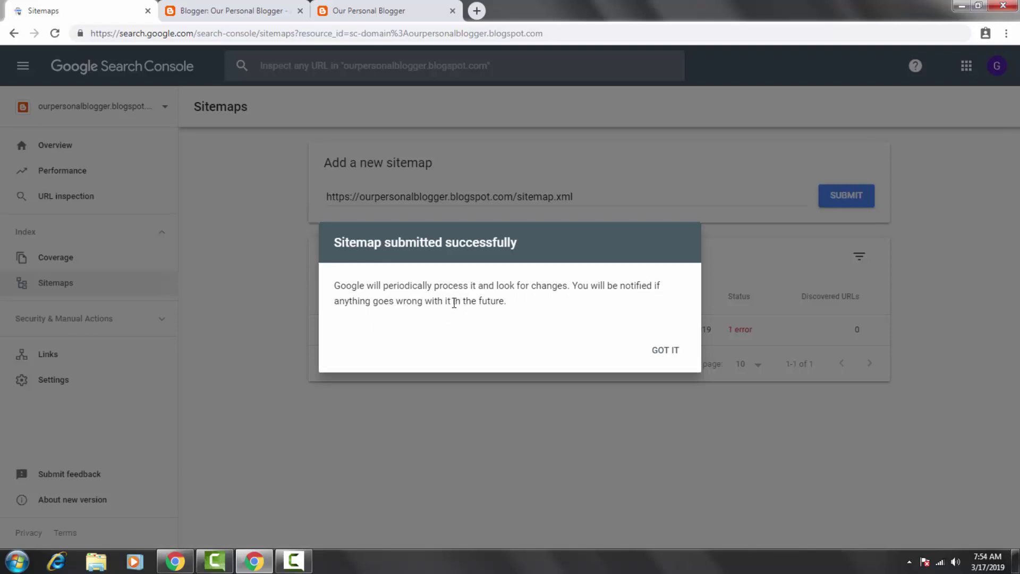
pyautogui.click(665, 350)
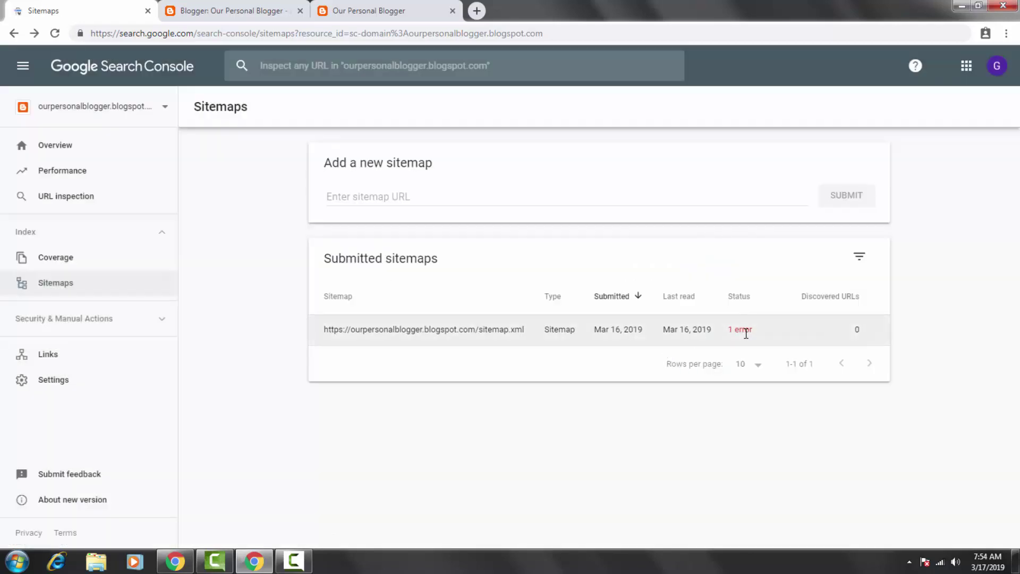
# Examine the error details of the submitted sitemap.xml and return to the submitted sitemaps.
pyautogui.click(742, 330)
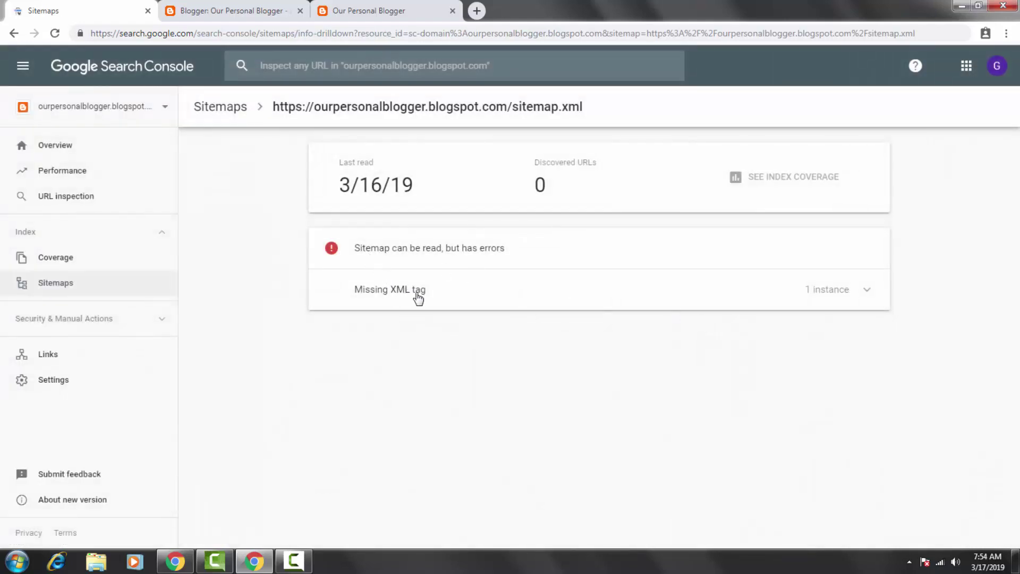
pyautogui.moveTo(421, 291); pyautogui.dragTo(357, 293)
pyautogui.click(357, 293)
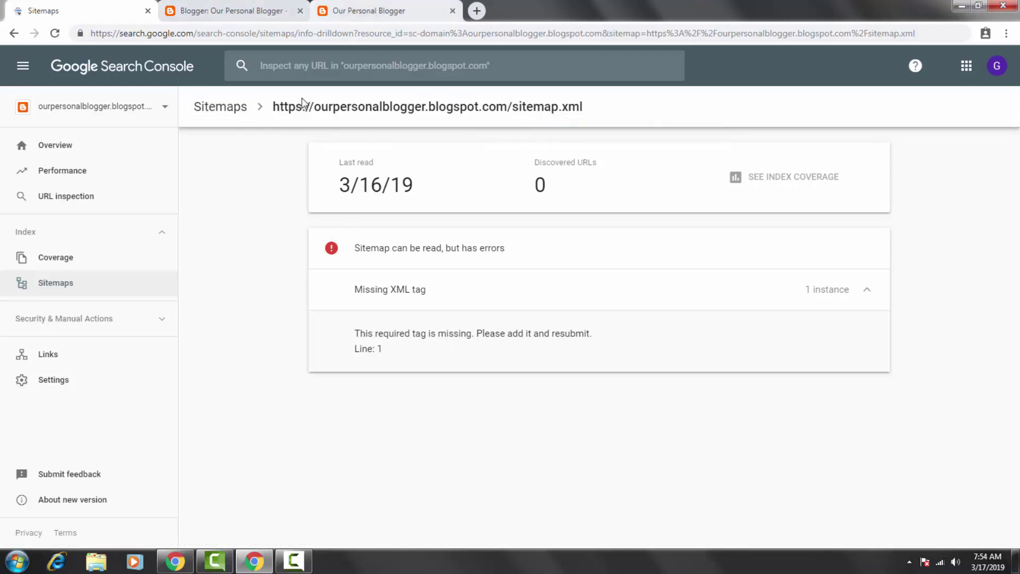
pyautogui.click(14, 33)
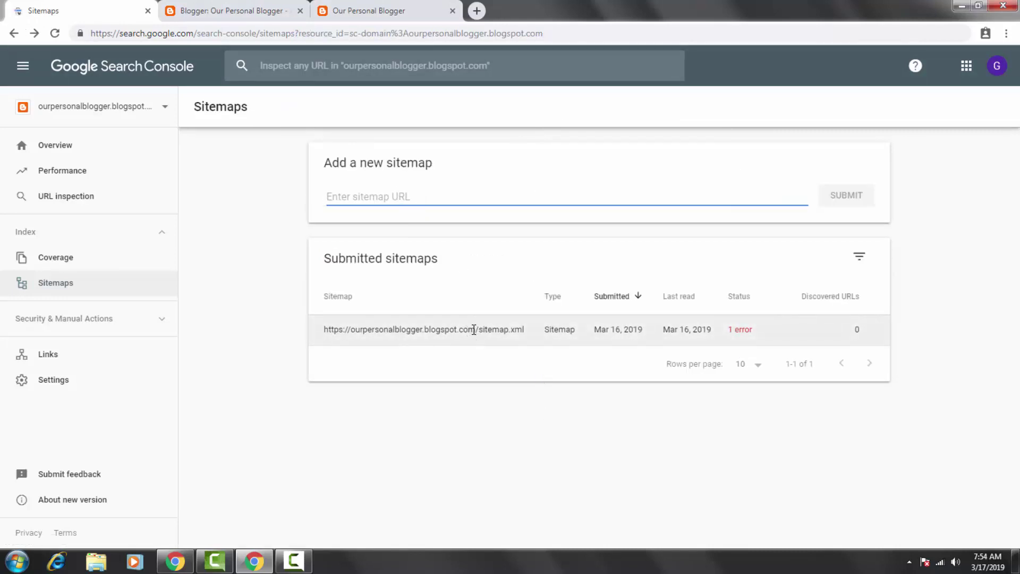
pyautogui.moveTo(480, 327); pyautogui.dragTo(326, 327)
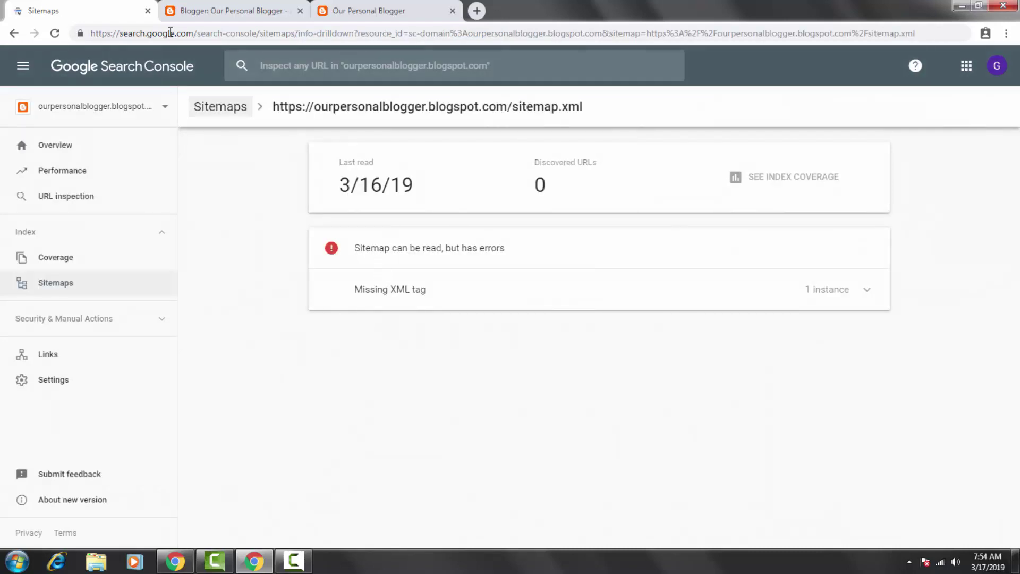
pyautogui.click(14, 33)
pyautogui.click(357, 196)
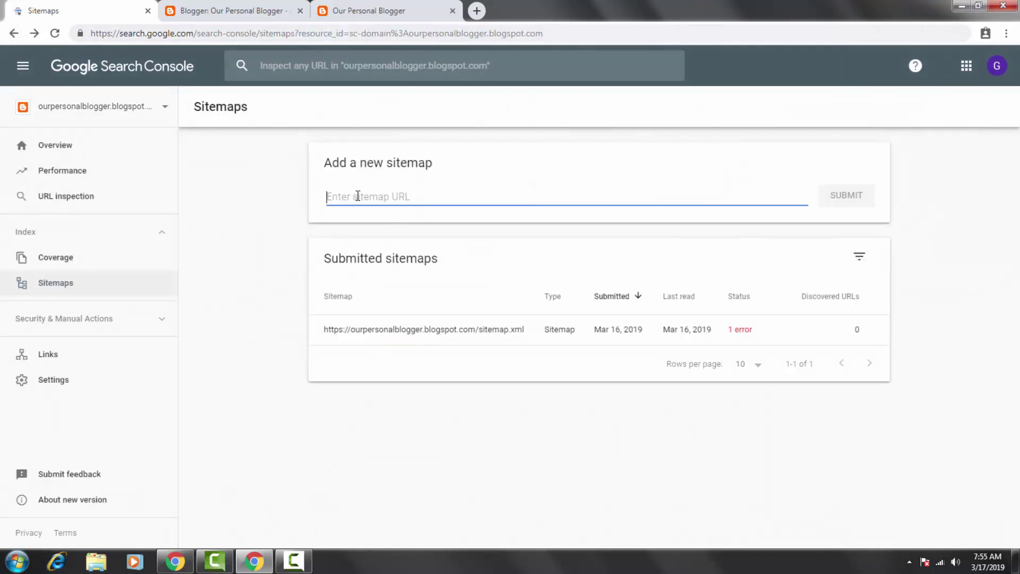
pyautogui.rightClick(357, 195)
pyautogui.click(399, 269)
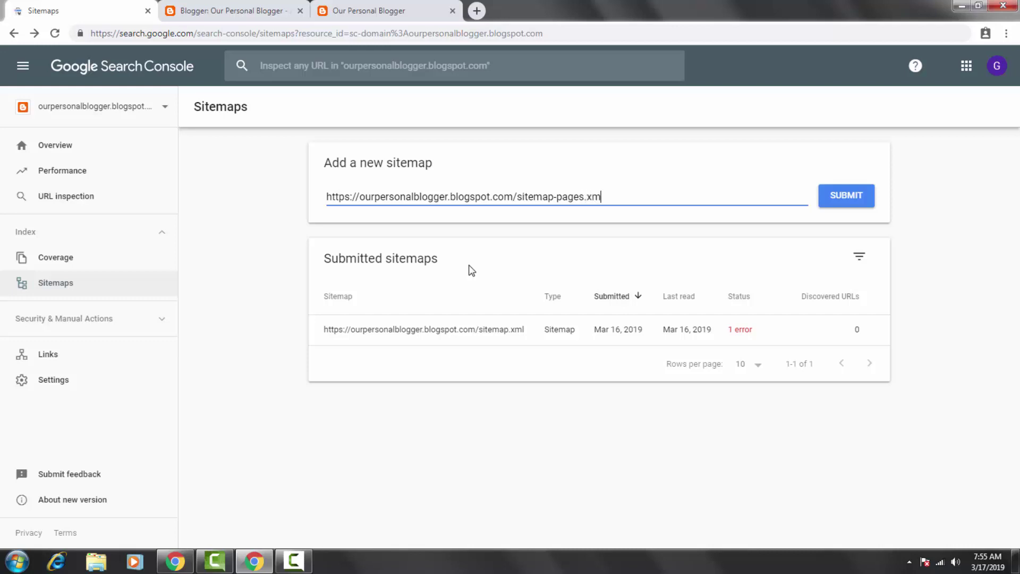
pyautogui.click(837, 195)
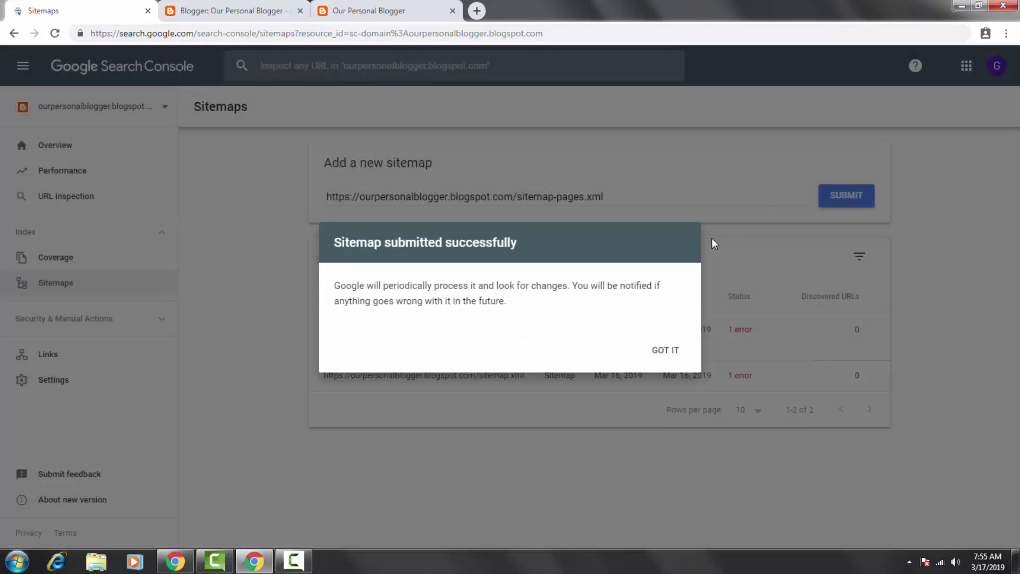
pyautogui.click(665, 350)
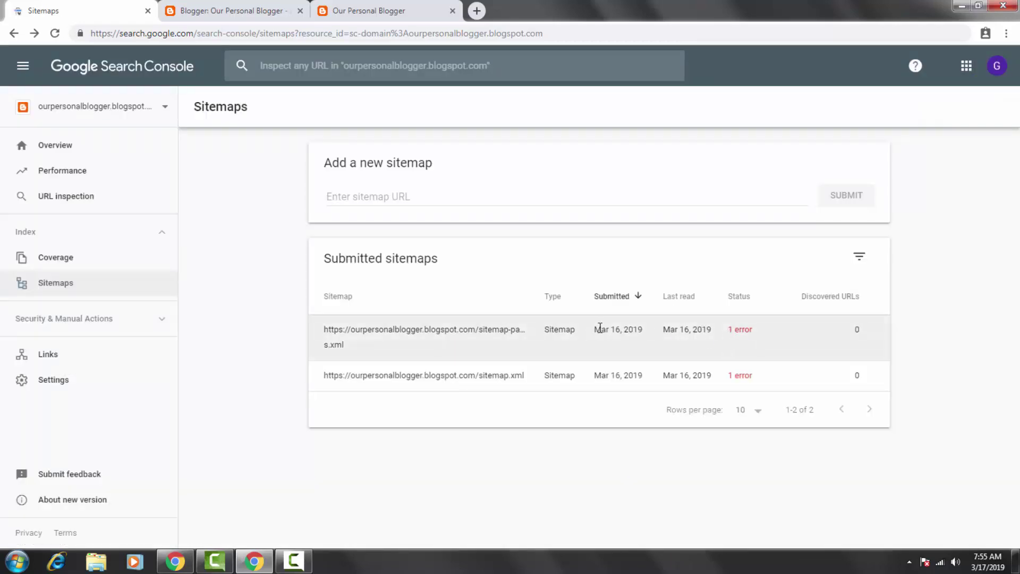
# Examine the error details of sitemap-pages.xml and check the Blogger post list and live blog for content.
pyautogui.click(681, 334)
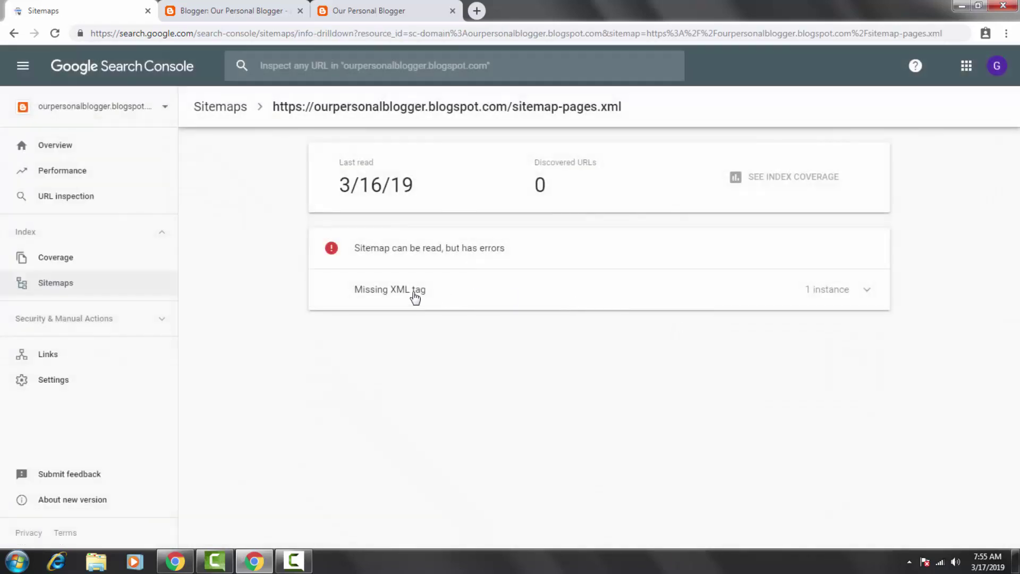
pyautogui.click(360, 295)
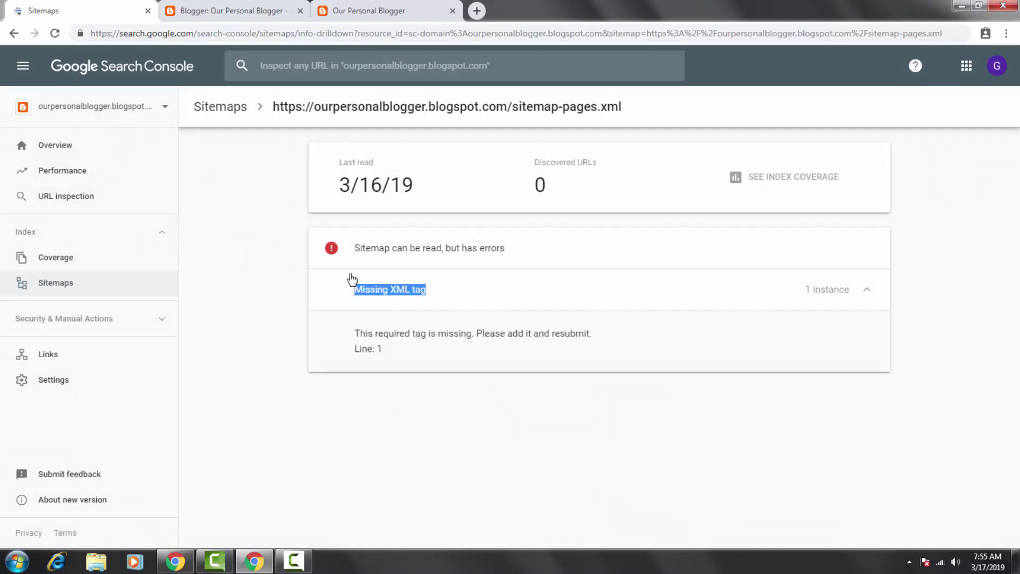
pyautogui.click(195, 7)
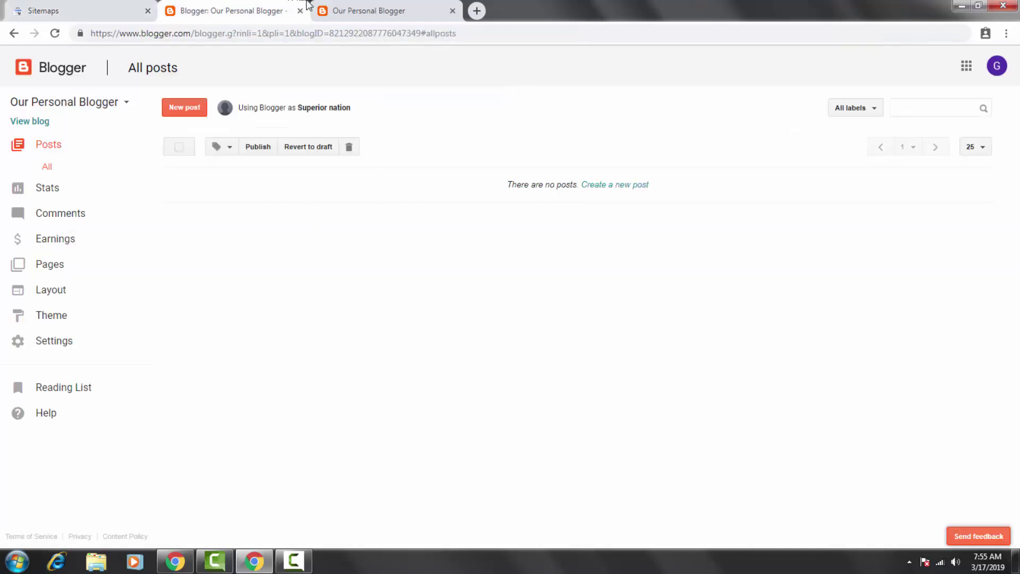
pyautogui.click(381, 2)
pyautogui.hotkey('ctrl', 'c')
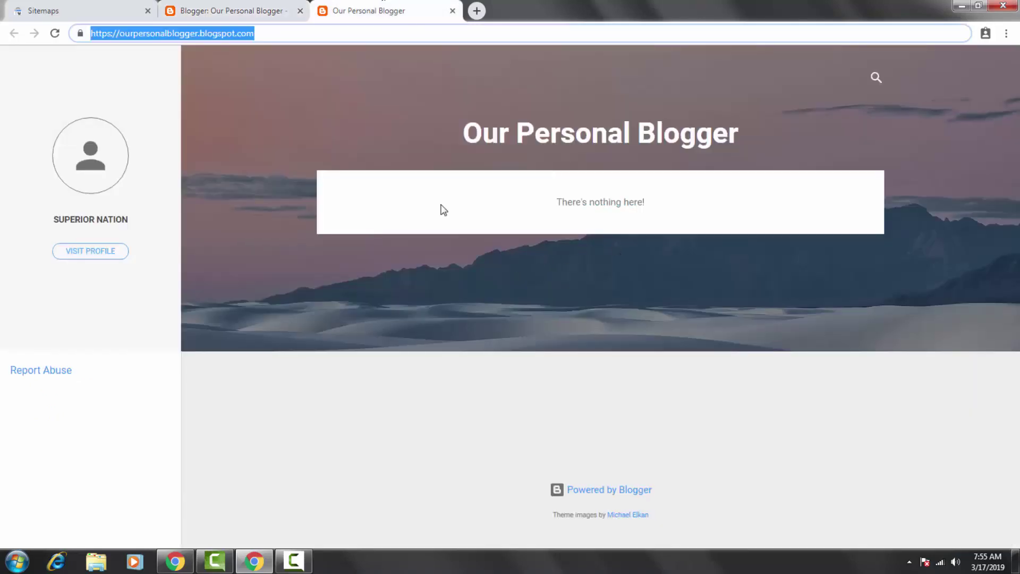
pyautogui.click(46, 6)
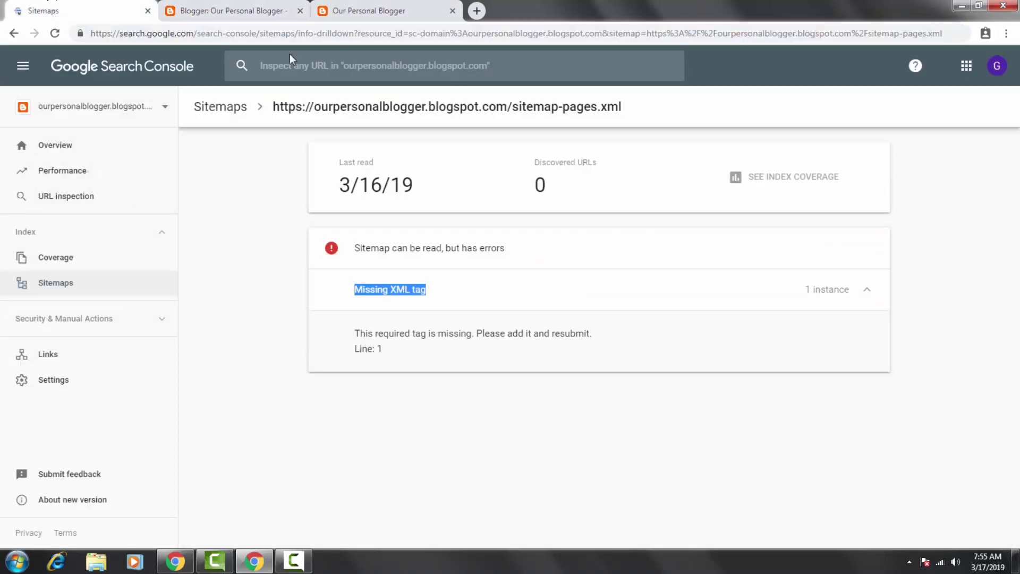
pyautogui.click(294, 562)
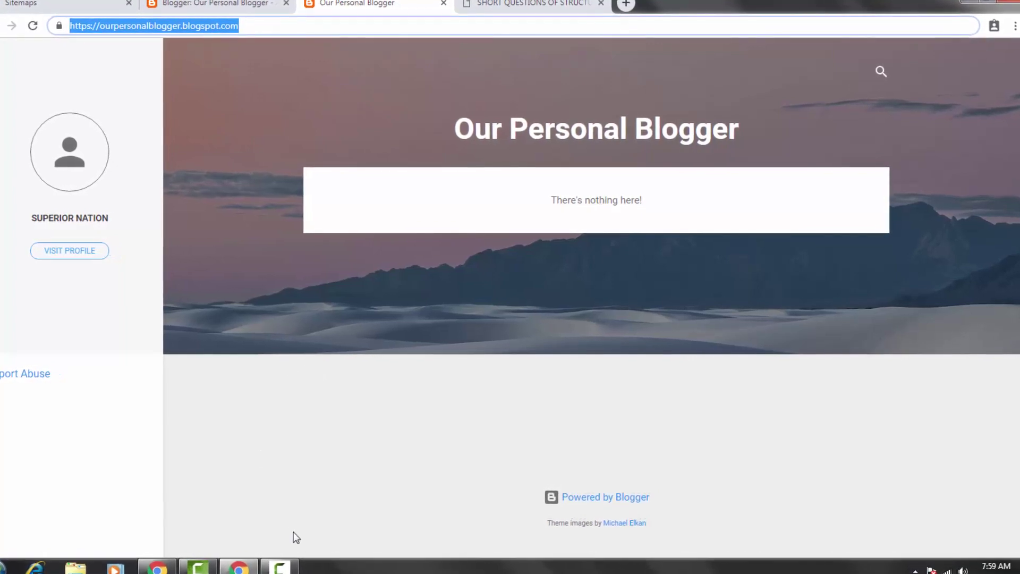
pyautogui.click(286, 571)
pyautogui.click(287, 571)
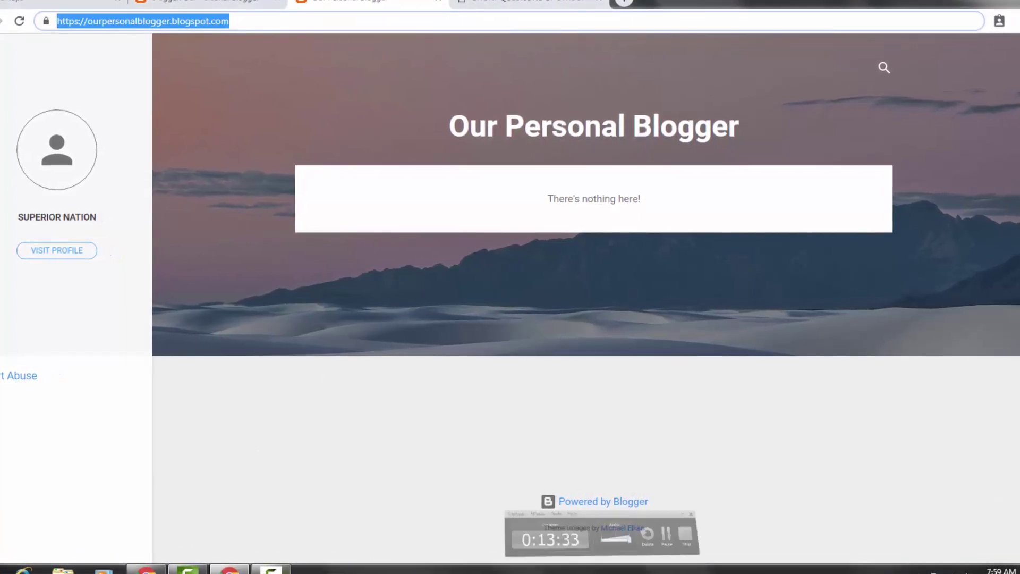
# Reload the live blog's home page to check its current posts and pages.
pyautogui.click(16, 20)
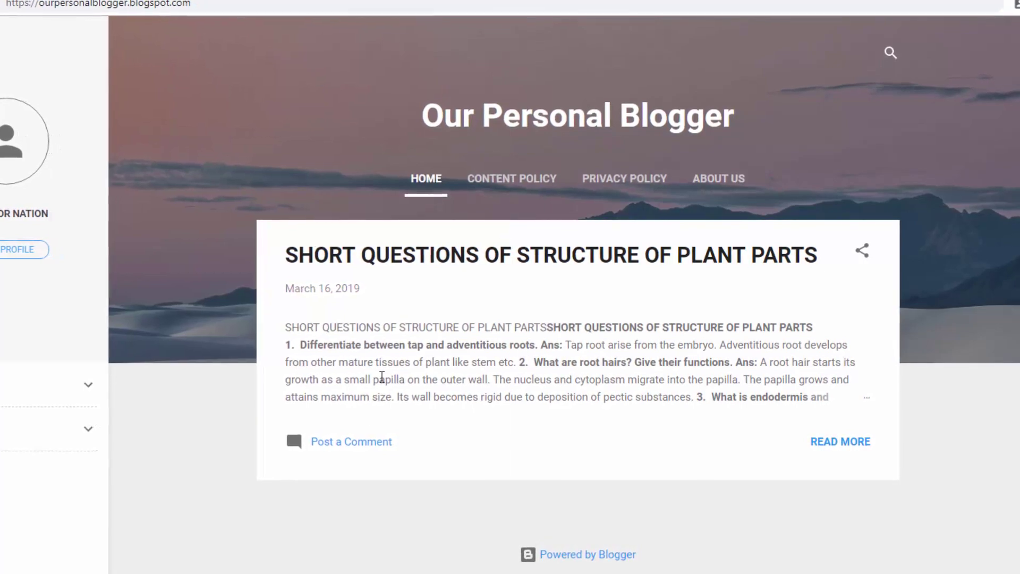
# Read through the live blog's post on the structure of plant parts, check the Content Policy page, and return to the home page.
pyautogui.click(836, 444)
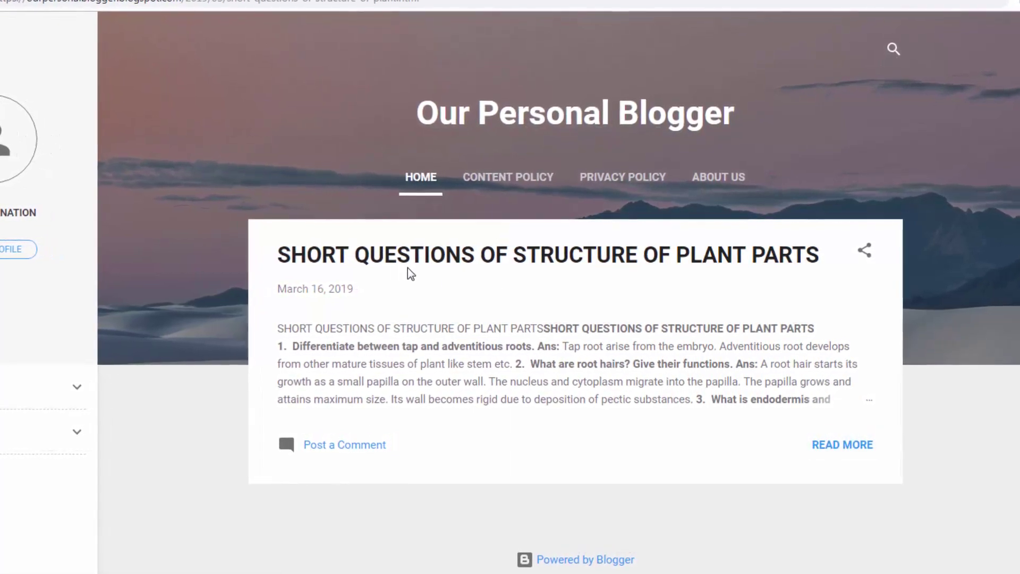
pyautogui.scroll(-20, 406, 270)
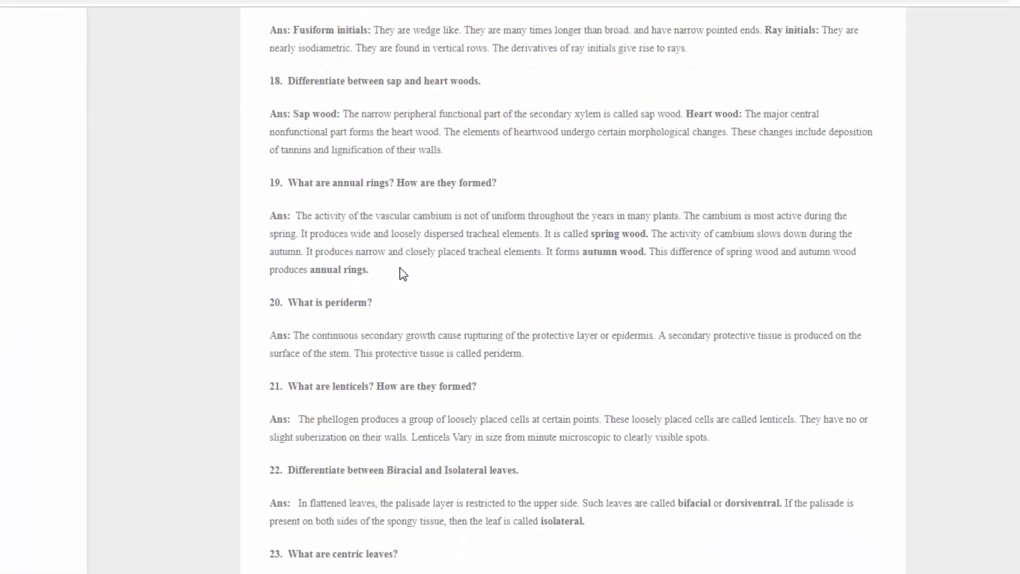
pyautogui.scroll(-5, 401, 273)
pyautogui.scroll(20, 396, 266)
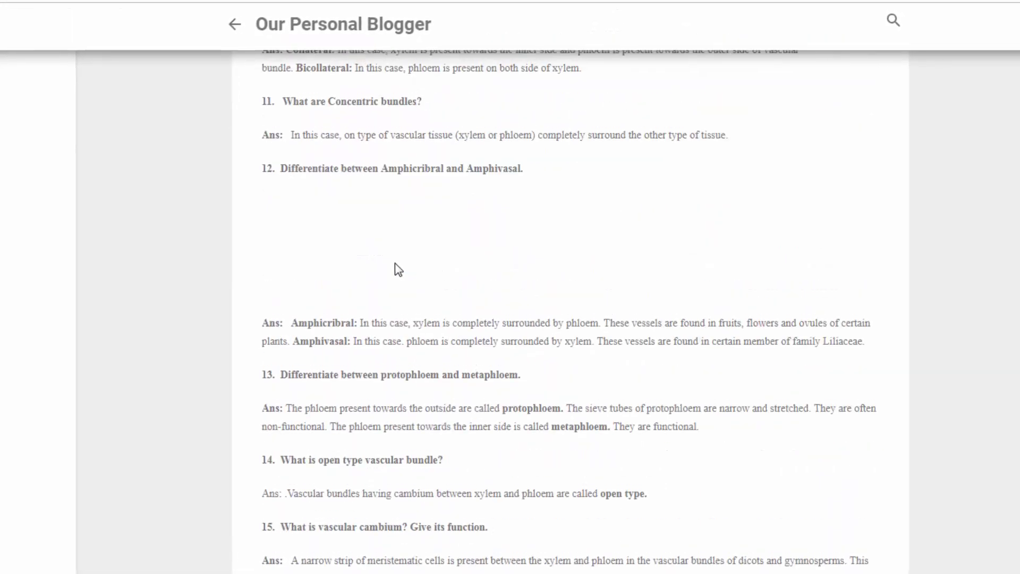
pyautogui.scroll(1, 395, 269)
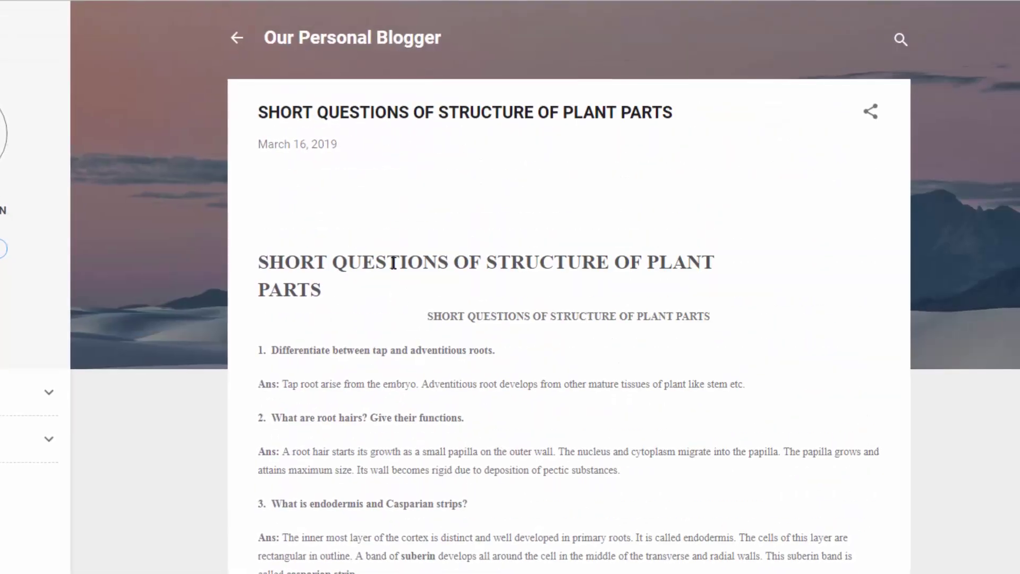
pyautogui.click(313, 37)
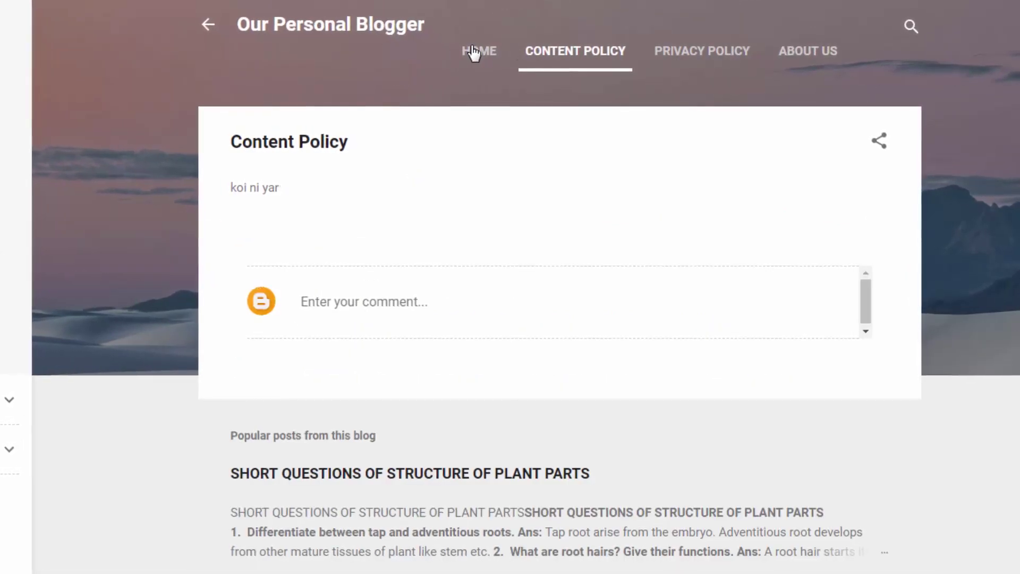
pyautogui.click(471, 51)
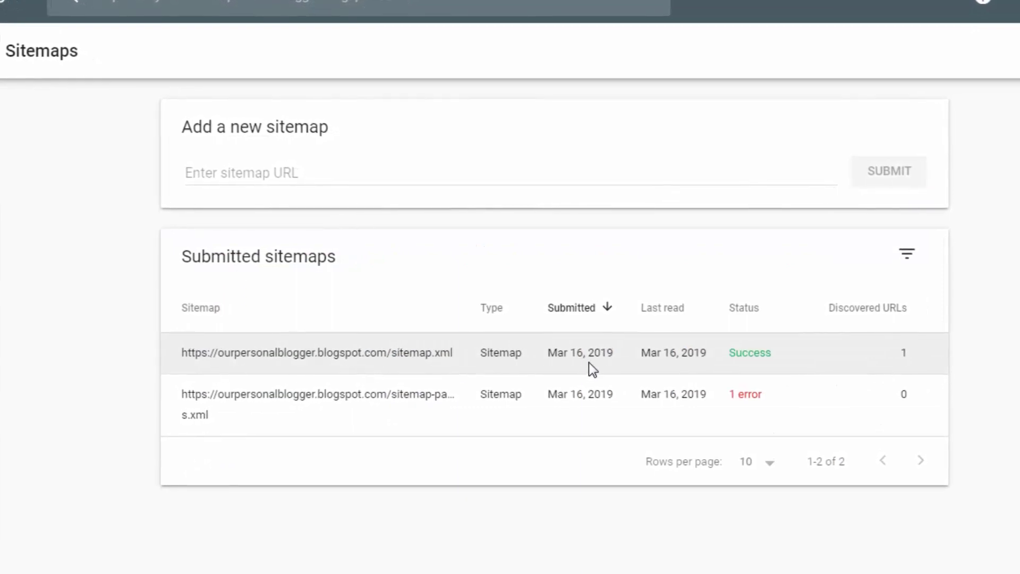
# Examine the processing status and discovered URLs of the submitted sitemap.xml in Search Console and return to the submitted sitemaps.
pyautogui.moveTo(772, 353); pyautogui.dragTo(724, 356)
pyautogui.click(723, 357)
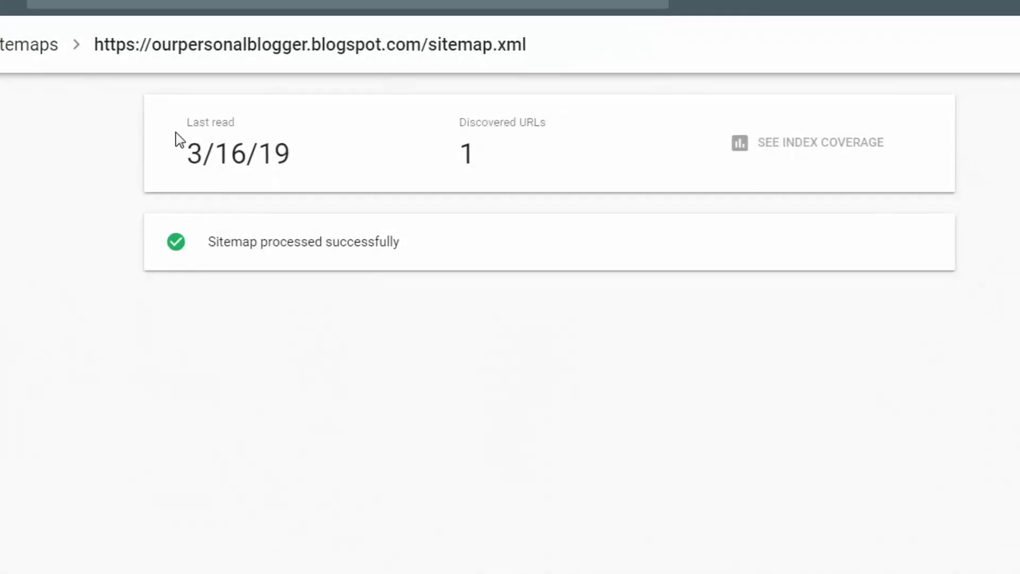
pyautogui.hotkey('alt', 'Left')
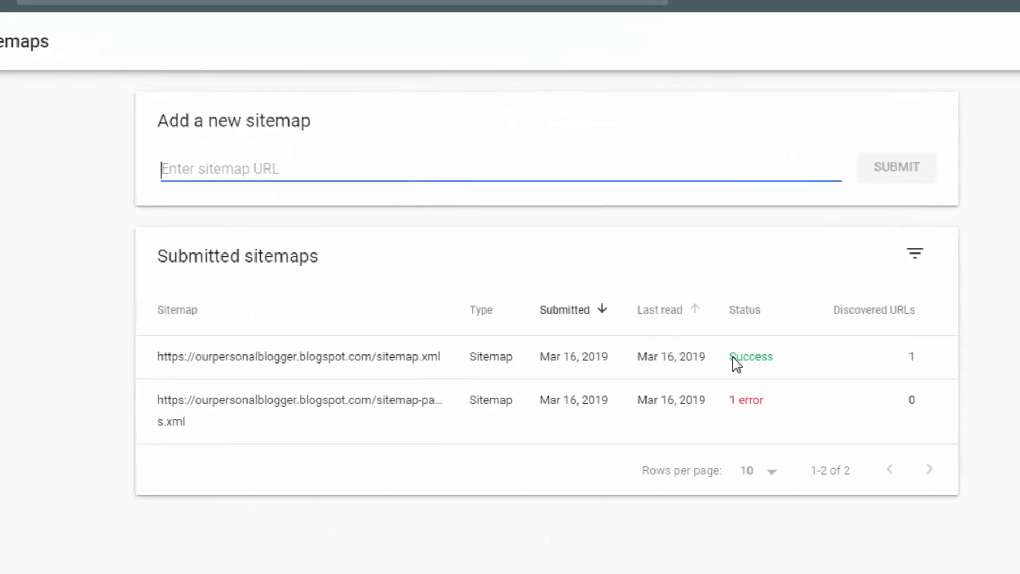
pyautogui.click(916, 357)
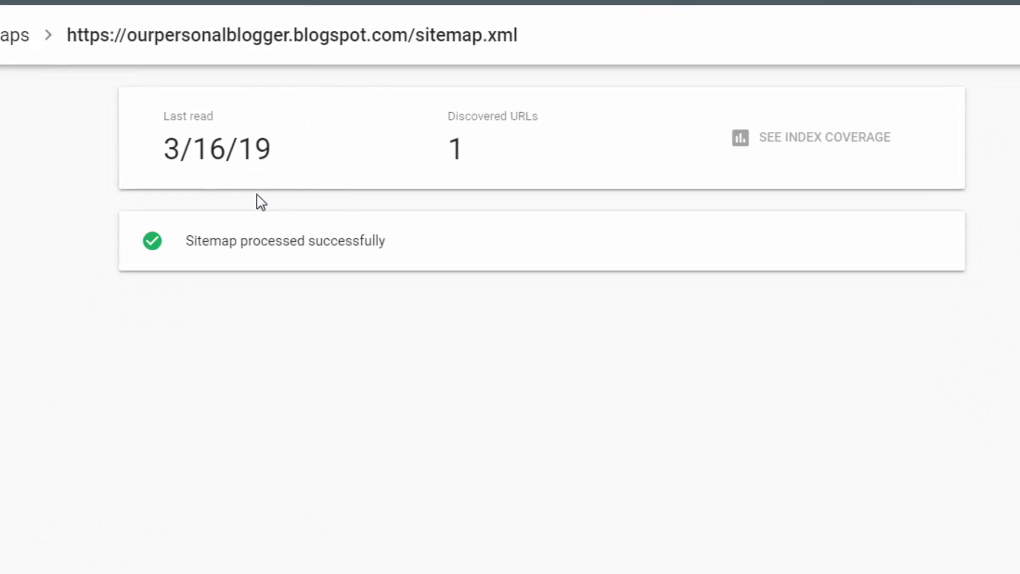
pyautogui.hotkey('alt', 'Left')
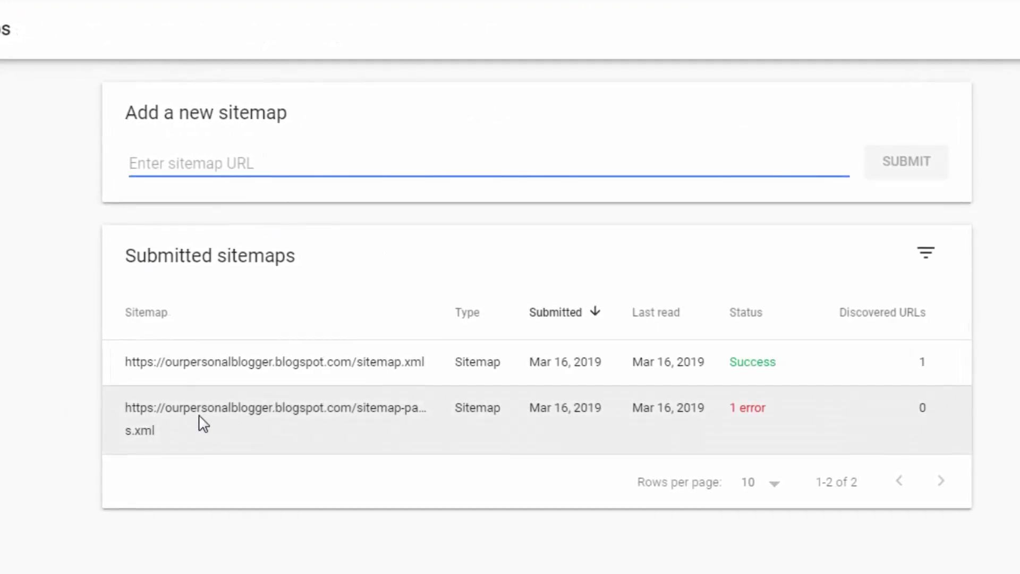
pyautogui.rightClick(184, 162)
pyautogui.click(238, 281)
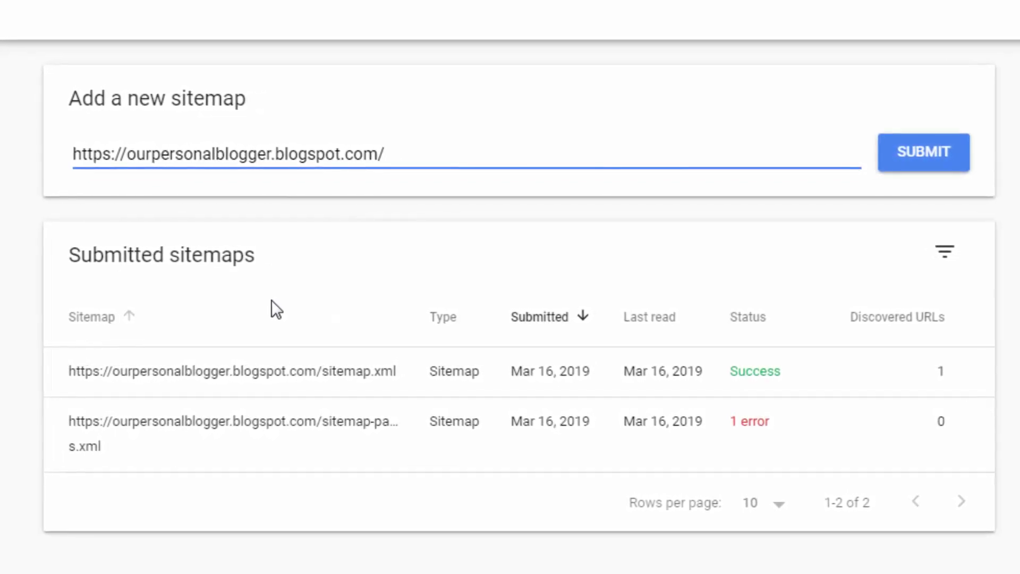
pyautogui.write('sitemap')
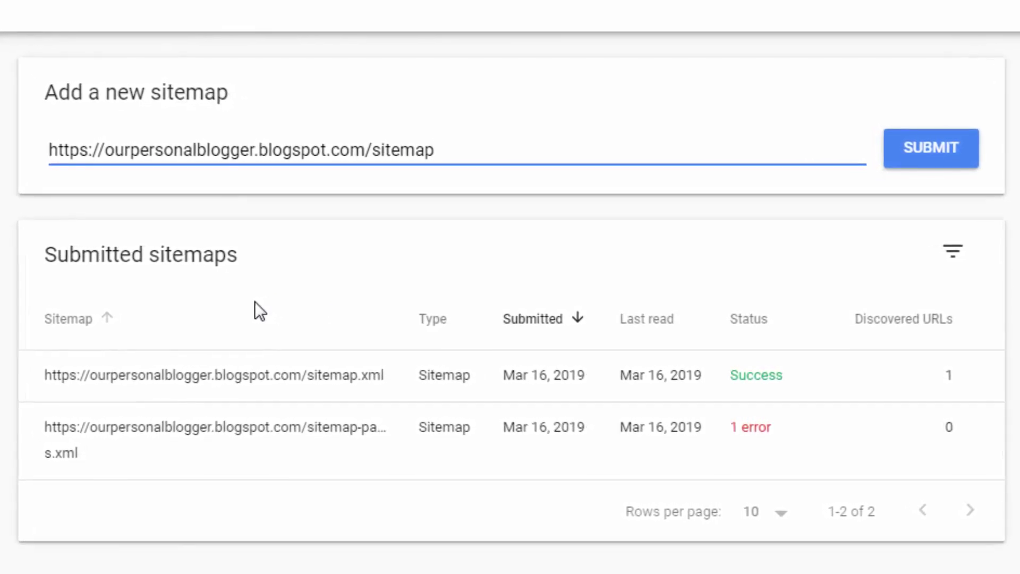
pyautogui.write('=')
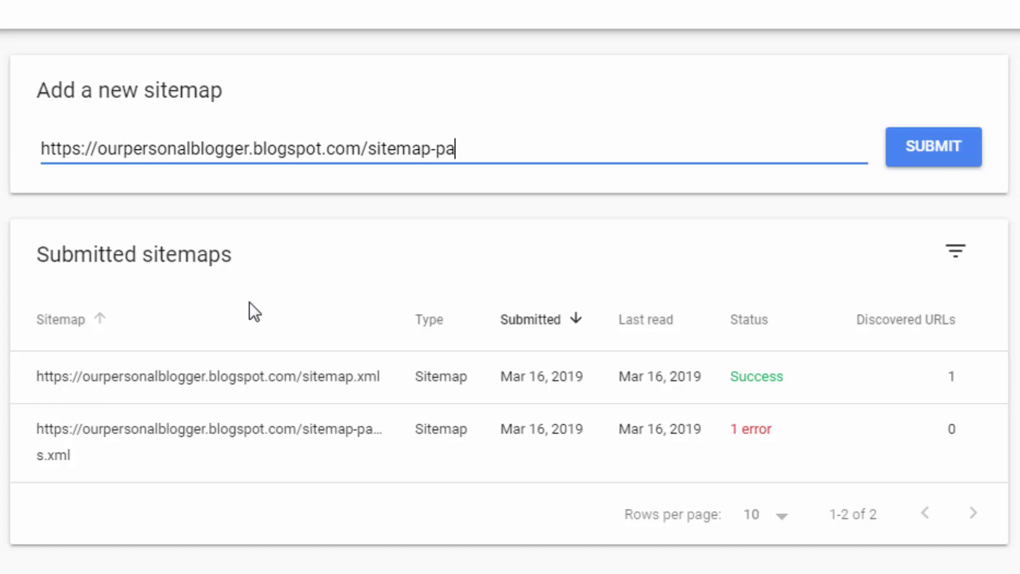
pyautogui.write('s')
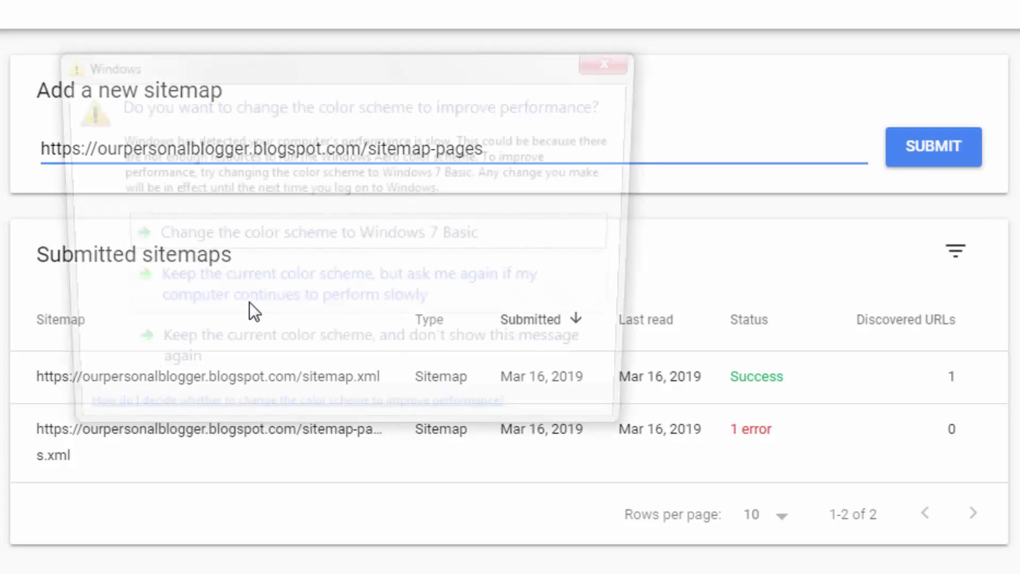
pyautogui.click(627, 58)
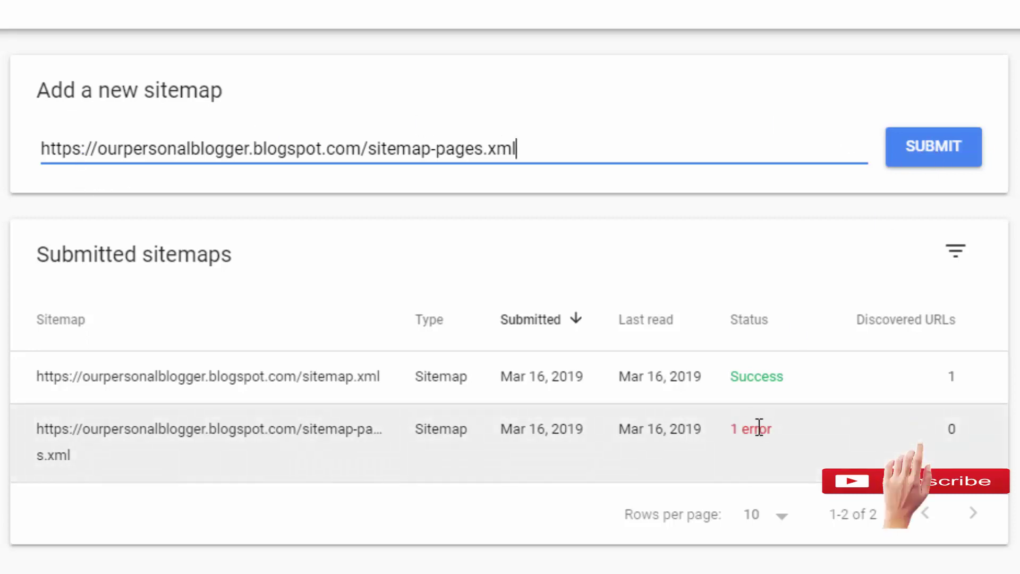
pyautogui.click(941, 156)
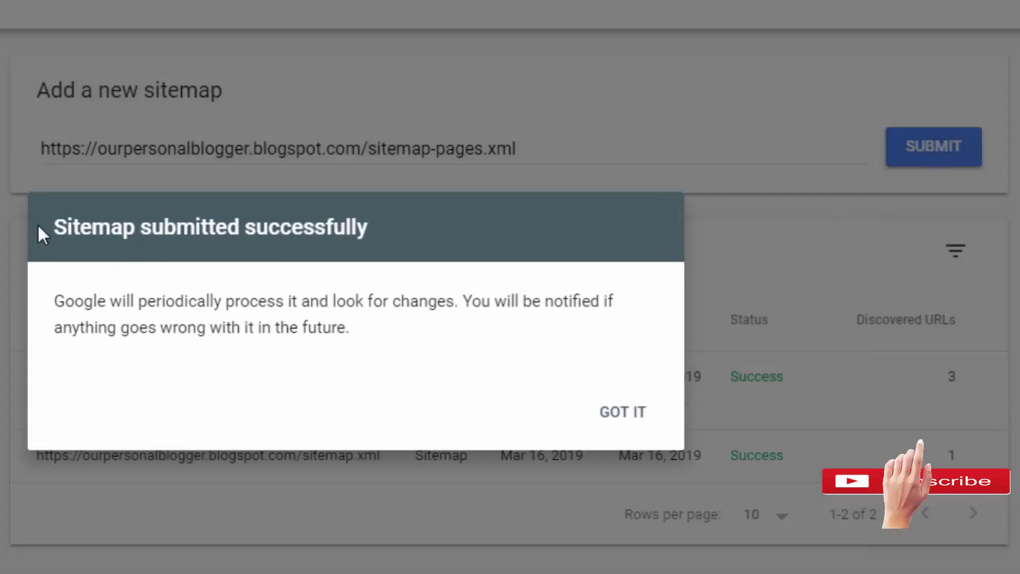
pyautogui.click(630, 417)
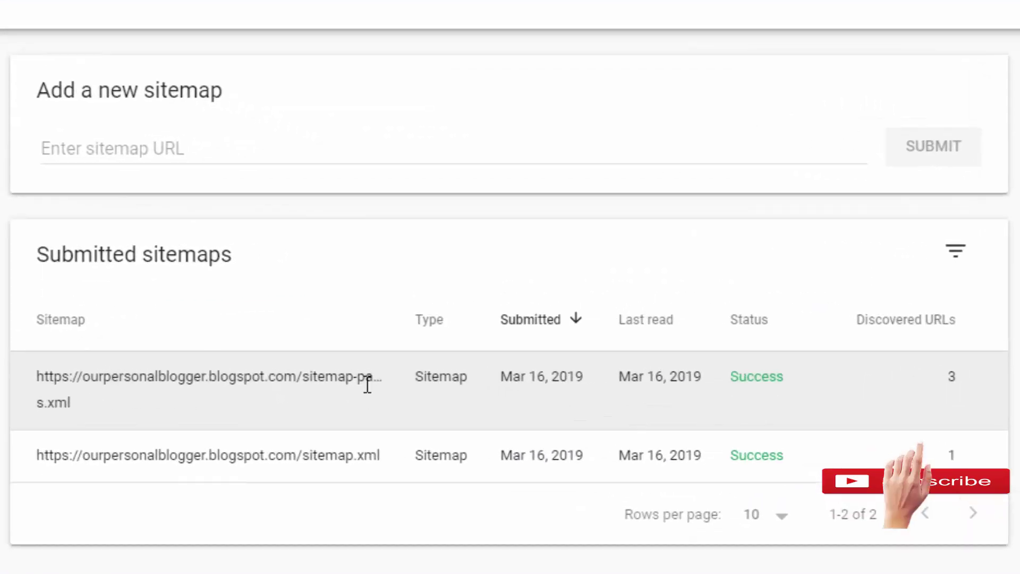
# Examine the discovered URLs of sitemap-pages.xml, compare them with the live blog's pages, and return to the submitted sitemaps.
pyautogui.click(366, 383)
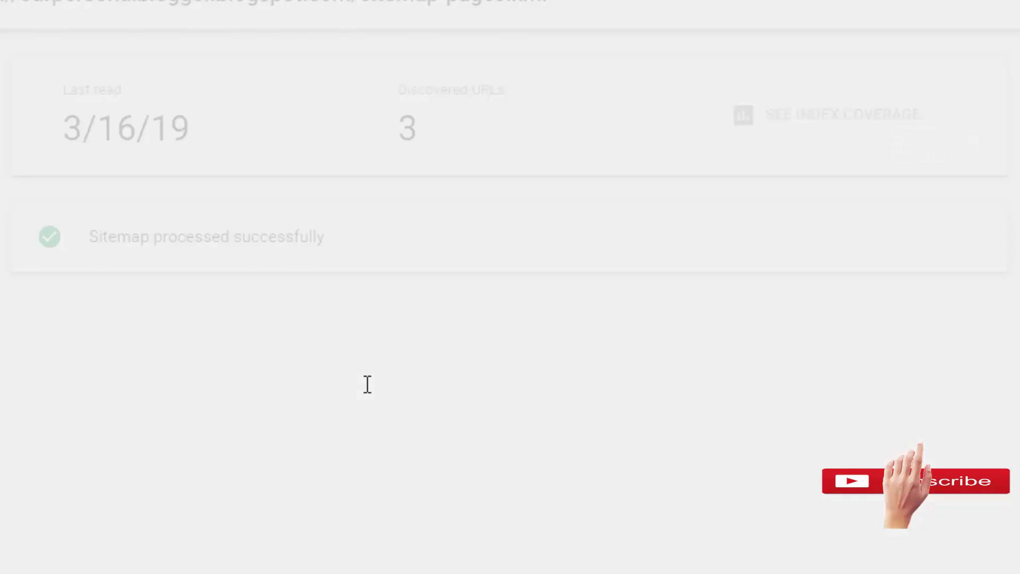
pyautogui.moveTo(509, 2); pyautogui.dragTo(359, 1)
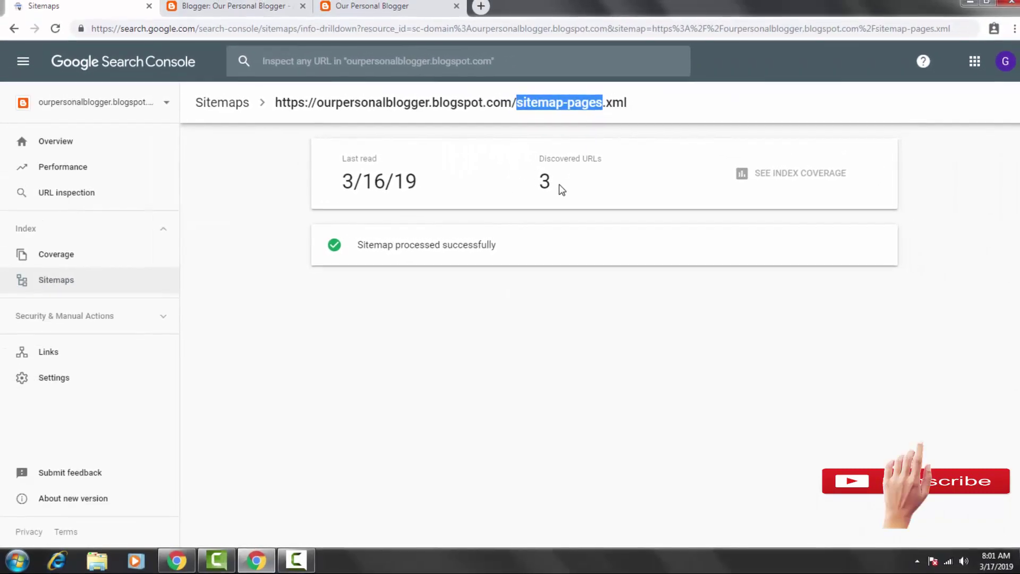
pyautogui.moveTo(553, 183); pyautogui.dragTo(527, 183)
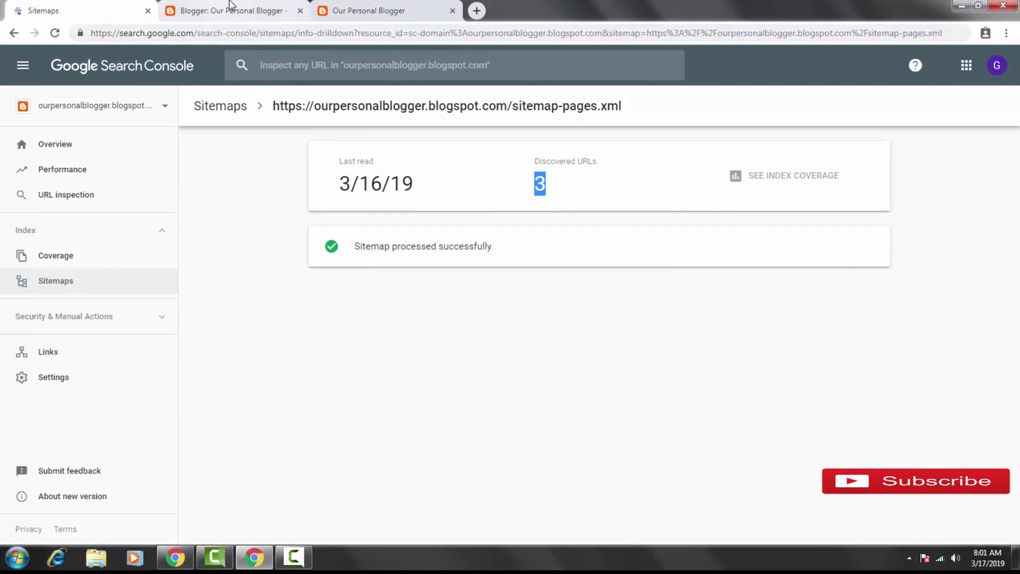
pyautogui.click(232, 5)
pyautogui.click(355, 6)
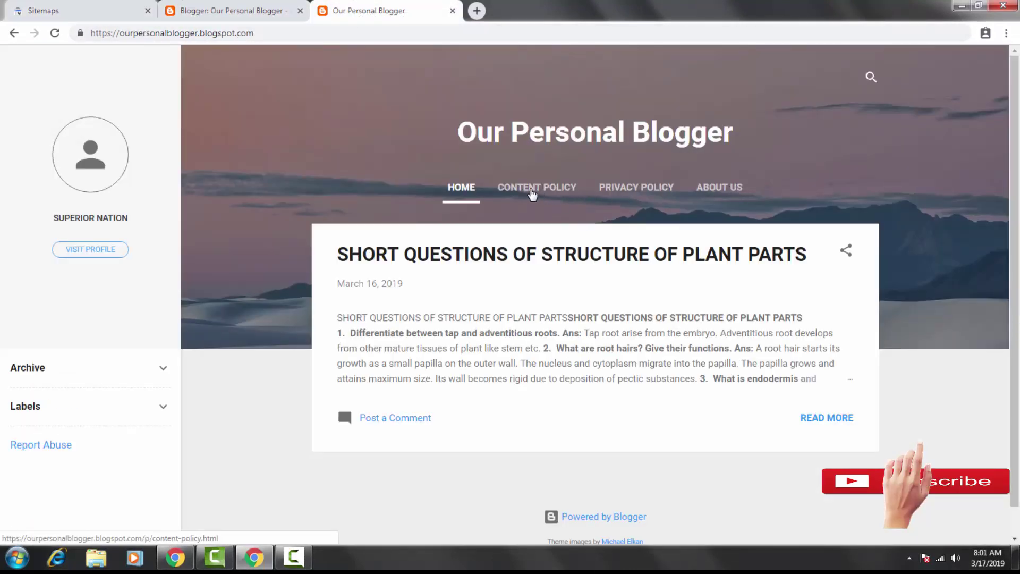
pyautogui.click(104, 6)
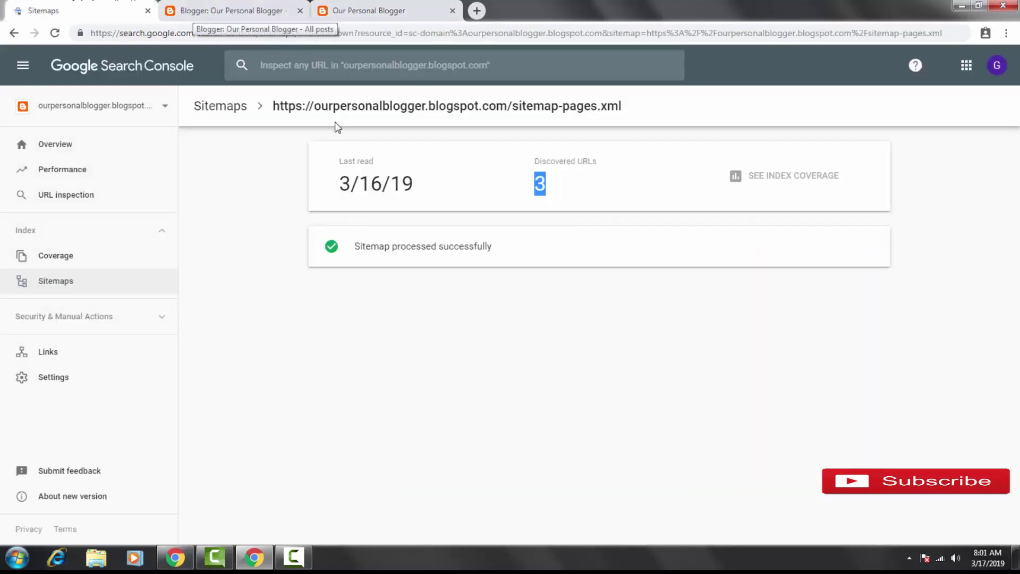
pyautogui.click(13, 33)
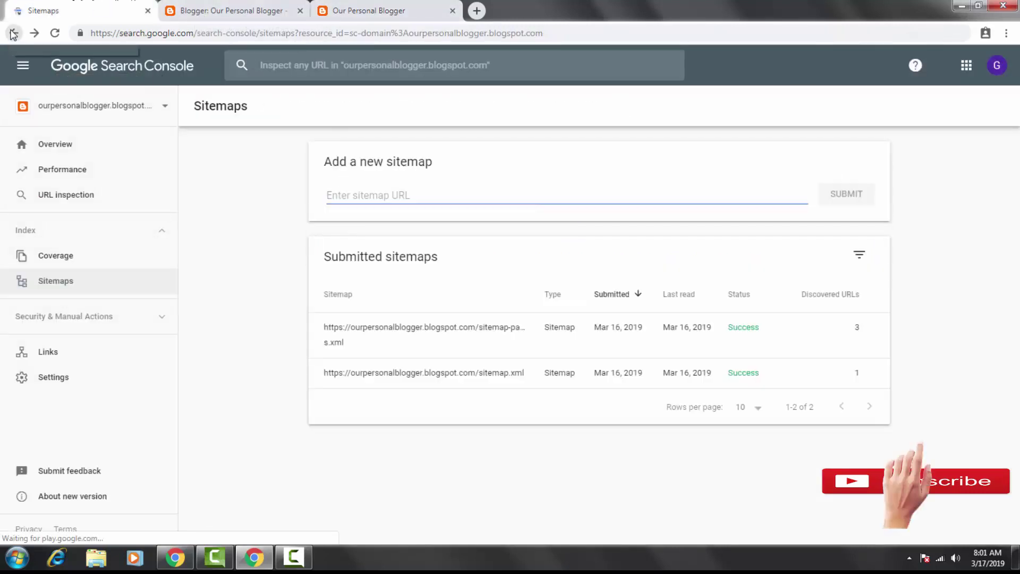